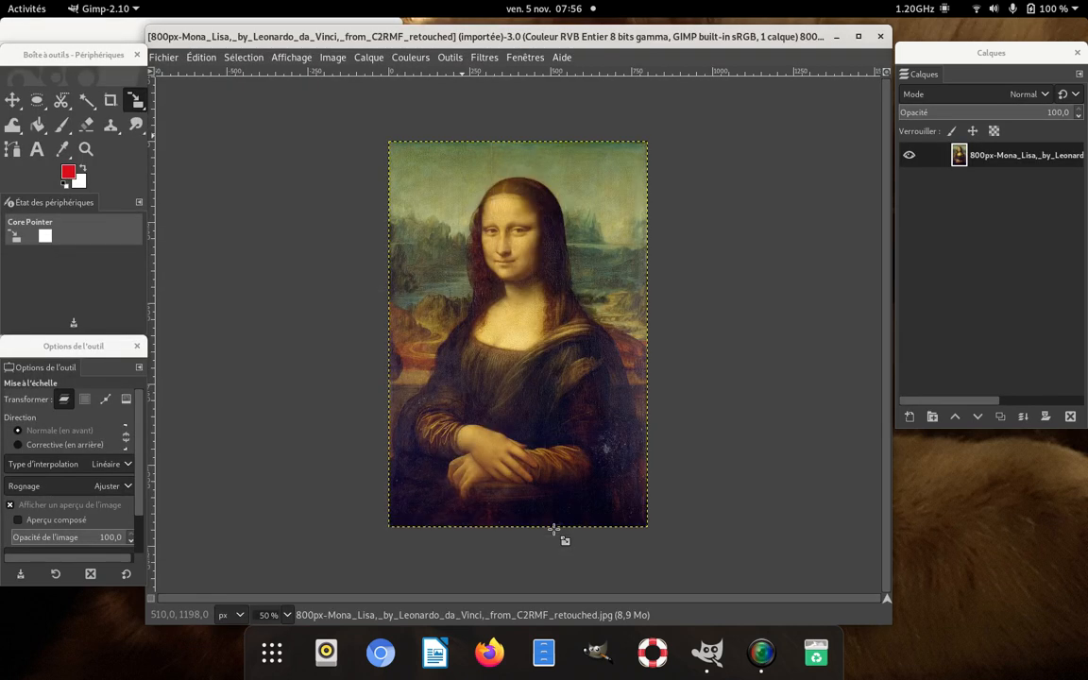
- Open POULPE.xcf as a layer above the Mona Lisa image and move it onto her face
click(162, 57)
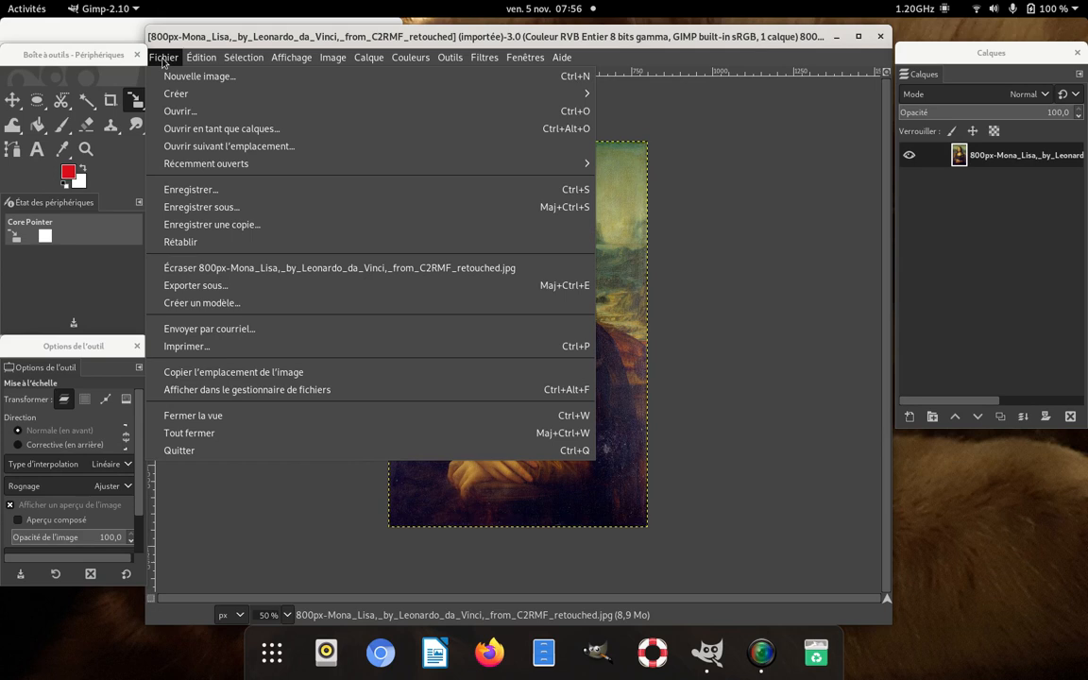
click(175, 136)
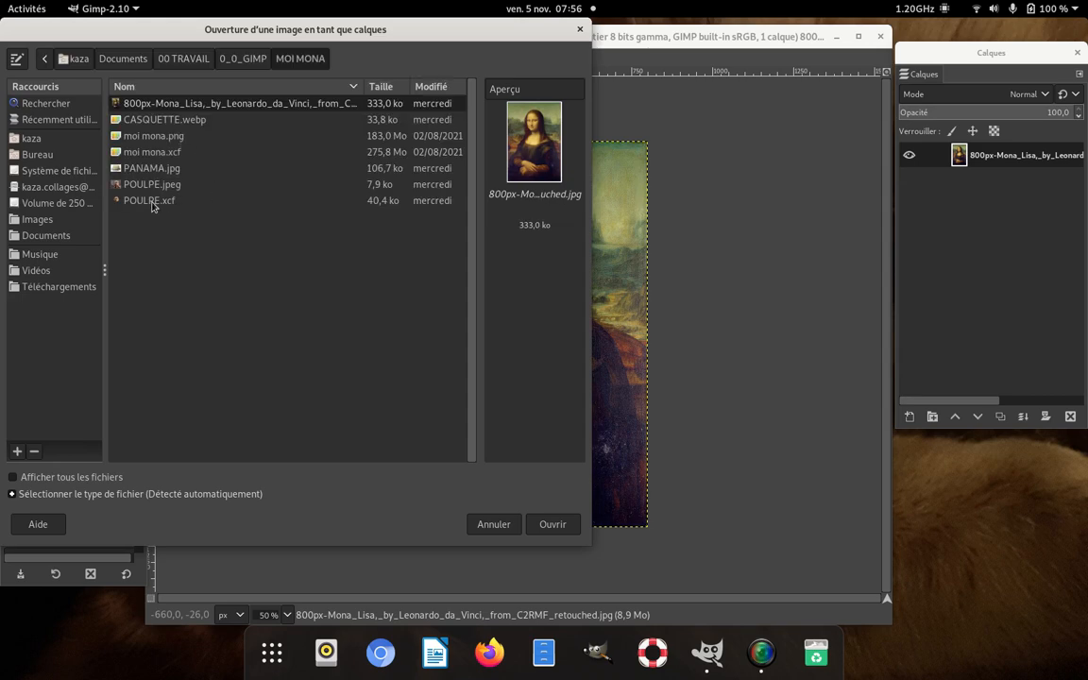
click(151, 202)
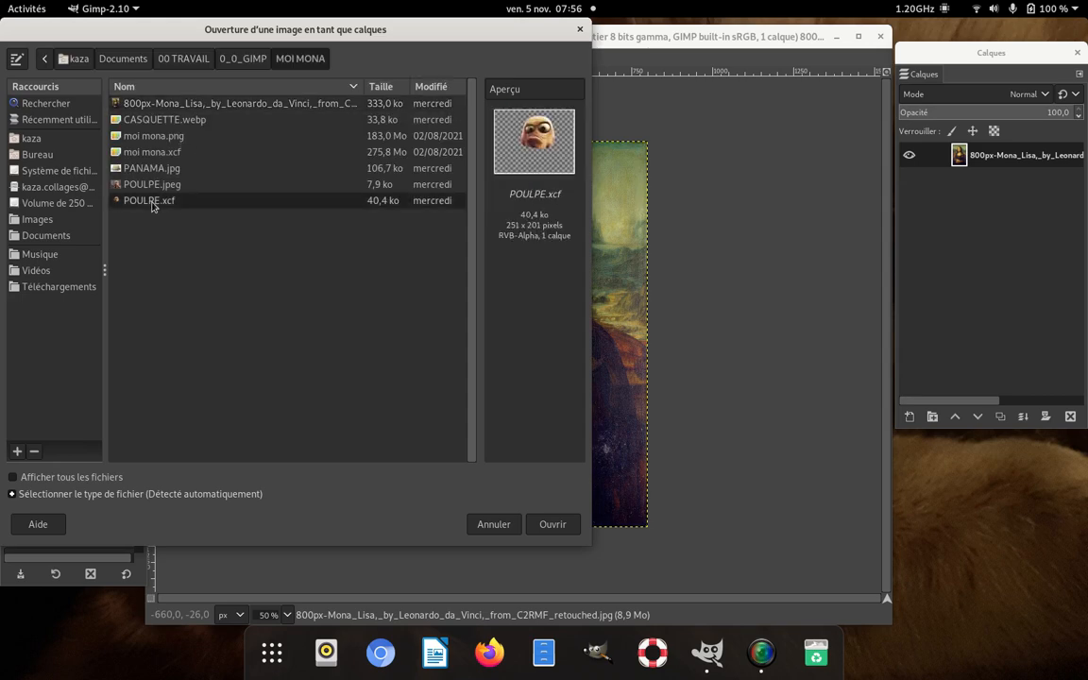
click(553, 525)
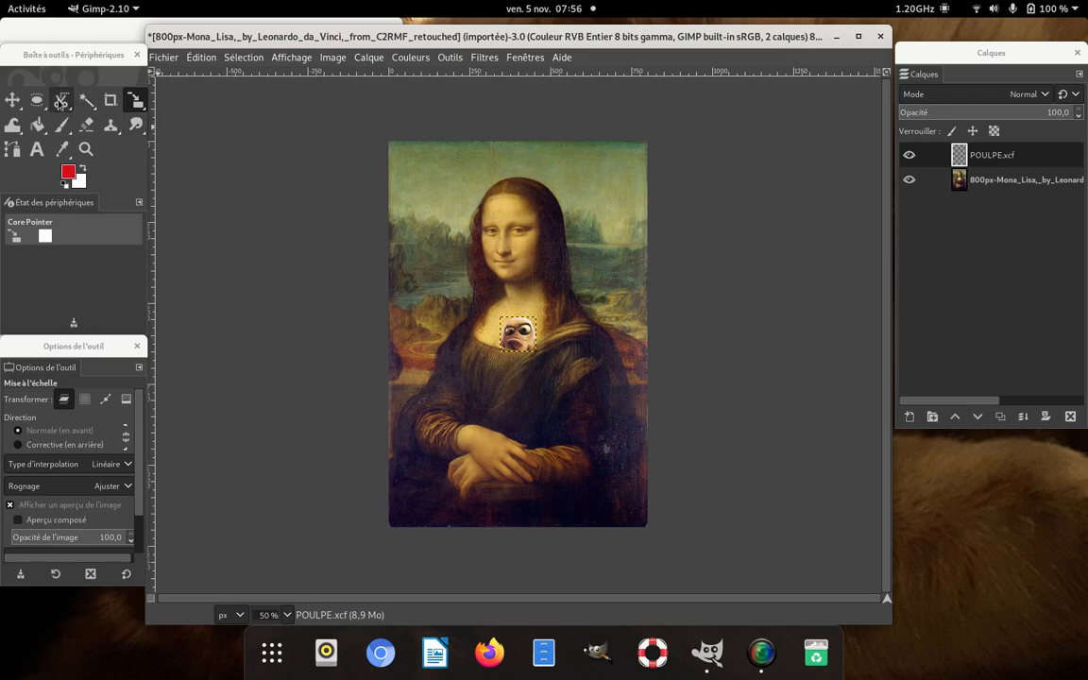
click(12, 101)
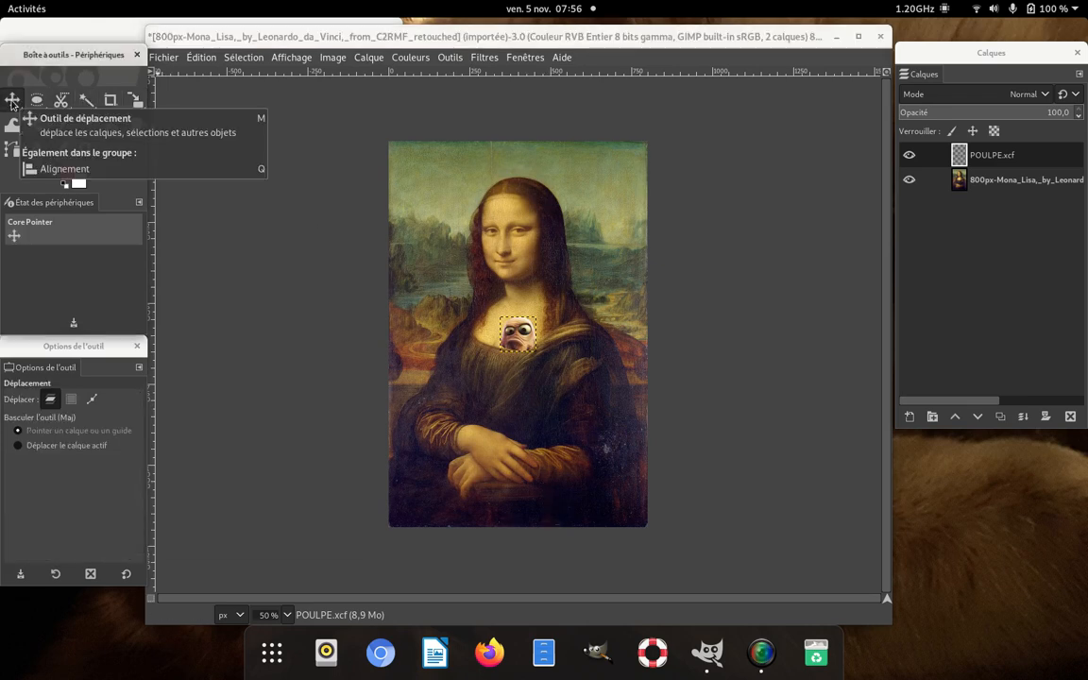
drag(528, 348, 518, 245)
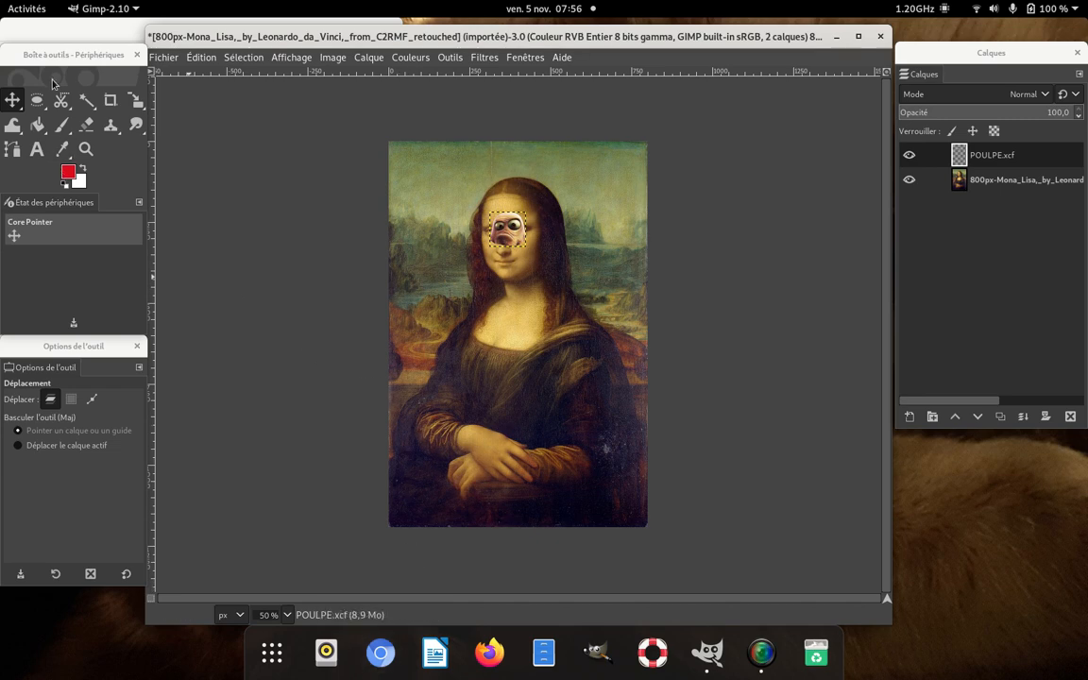
- Scale up the POULPE layer and shift it so that it covers most of the Mona Lisa's face
click(142, 103)
click(149, 115)
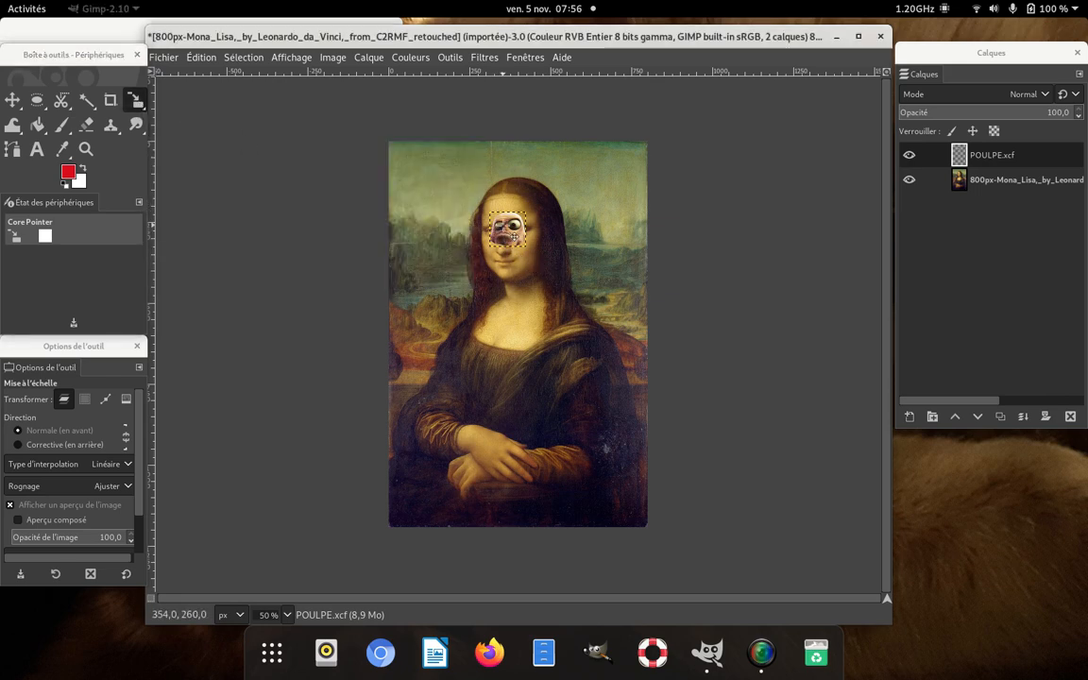
click(502, 240)
drag(531, 213, 547, 198)
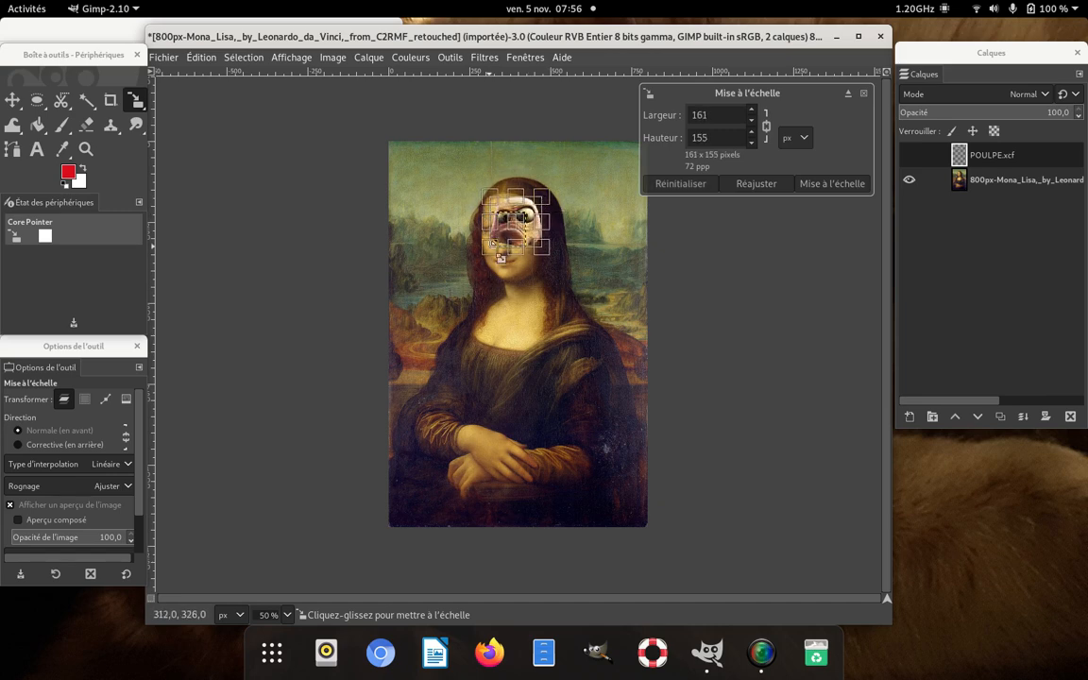
mouse_move(485, 255)
mouse_down()
mouse_move(457, 273)
mouse_move(483, 283)
mouse_move(487, 272)
mouse_up()
click(820, 185)
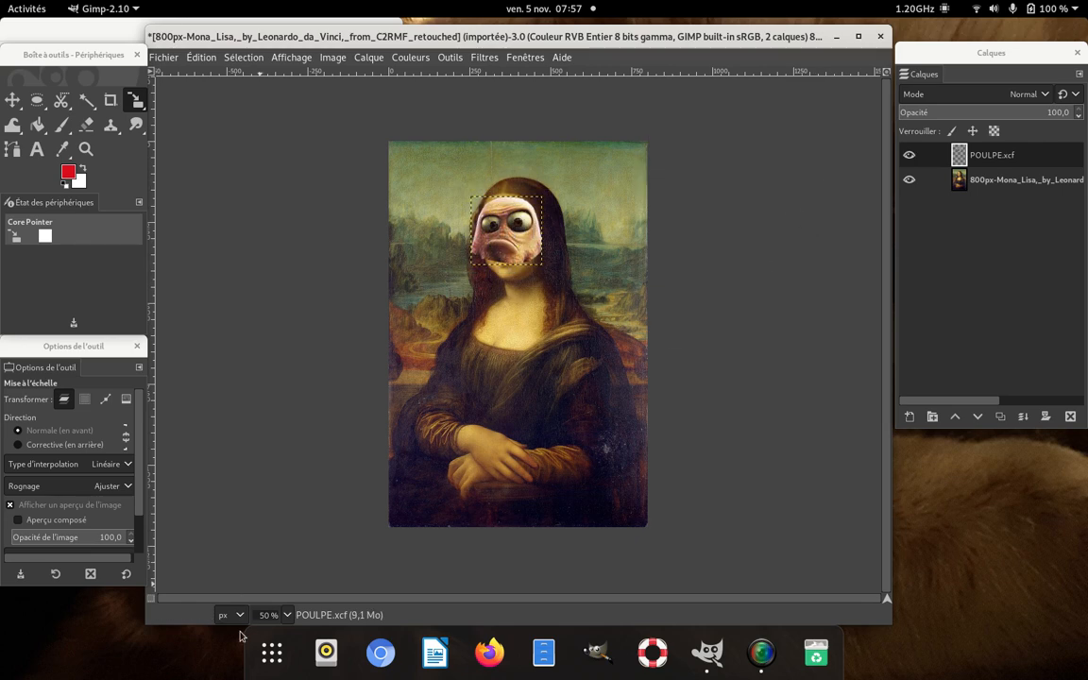
- Apply a perspective transform to the POULPE layer, narrowing and lowering its bottom edge and slightly widening its top to fit the face
click(289, 615)
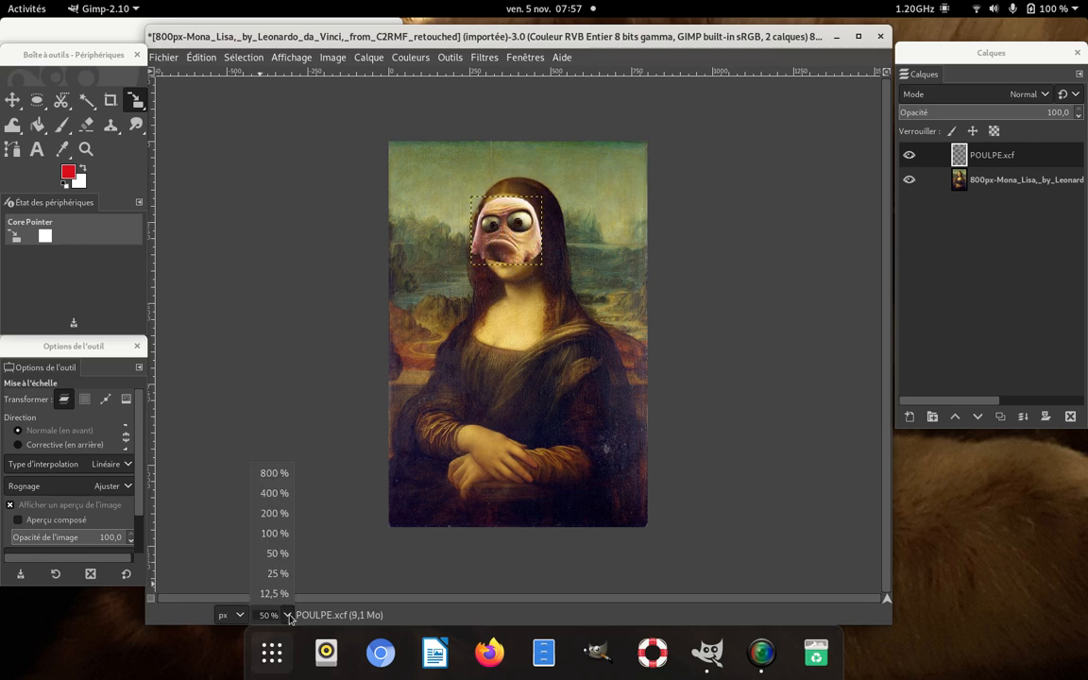
click(274, 533)
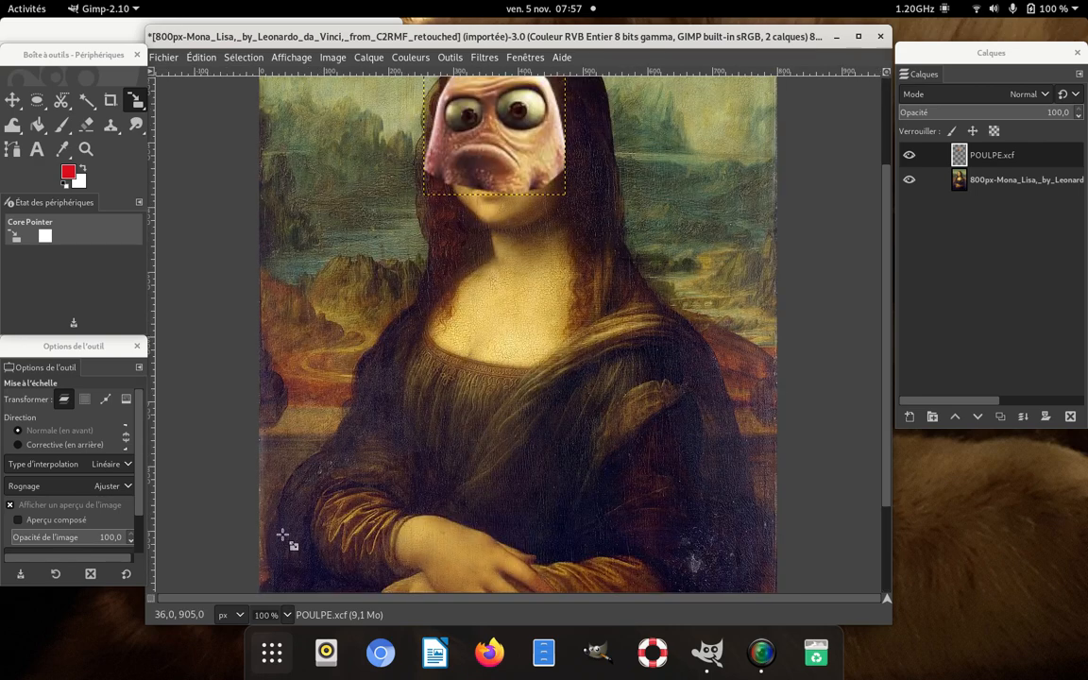
drag(886, 335, 875, 242)
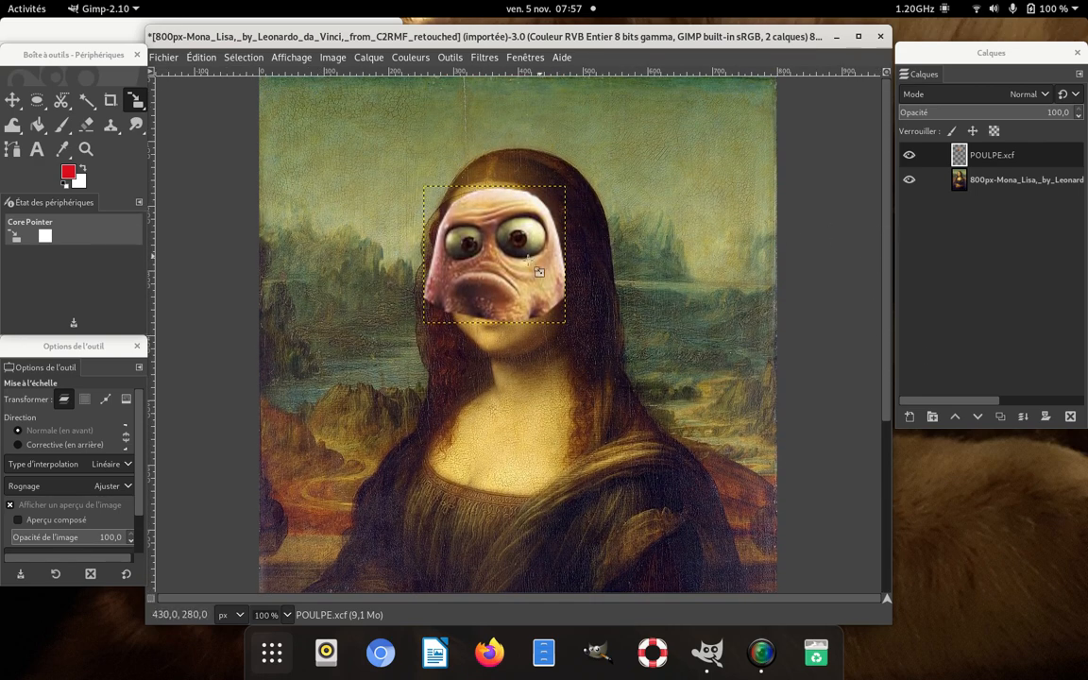
click(141, 110)
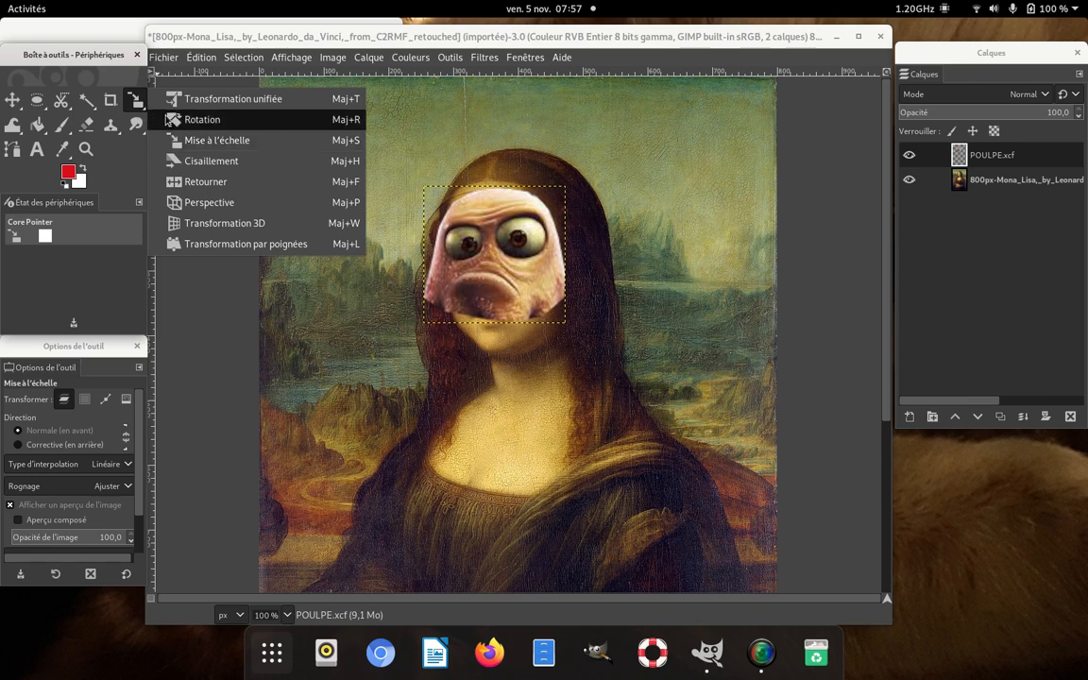
click(203, 206)
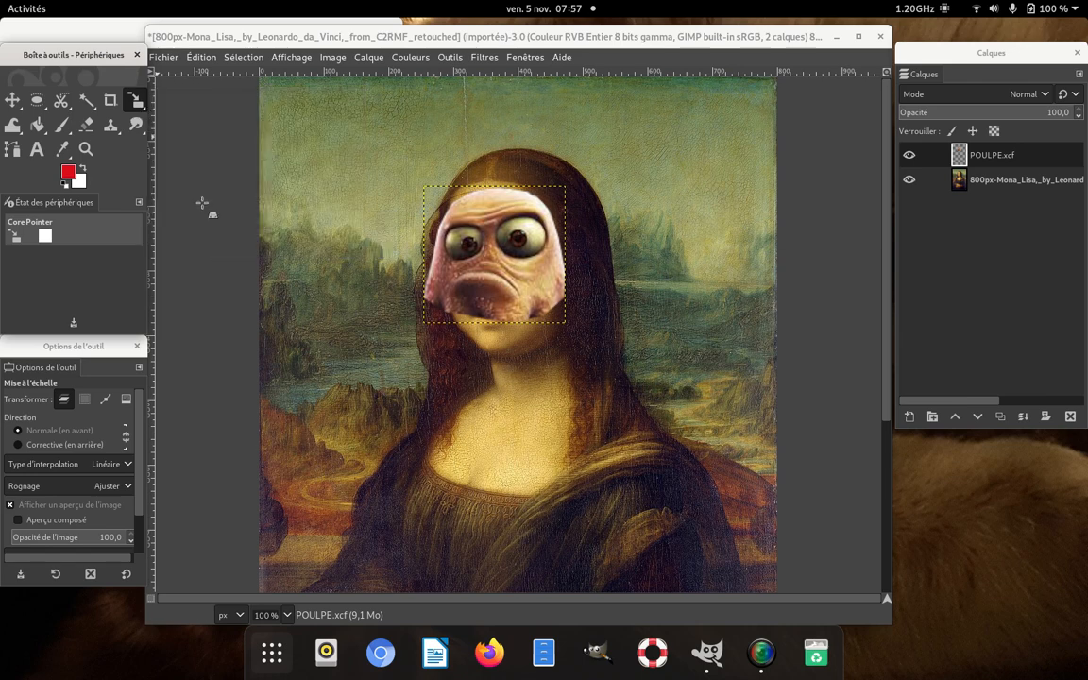
click(496, 300)
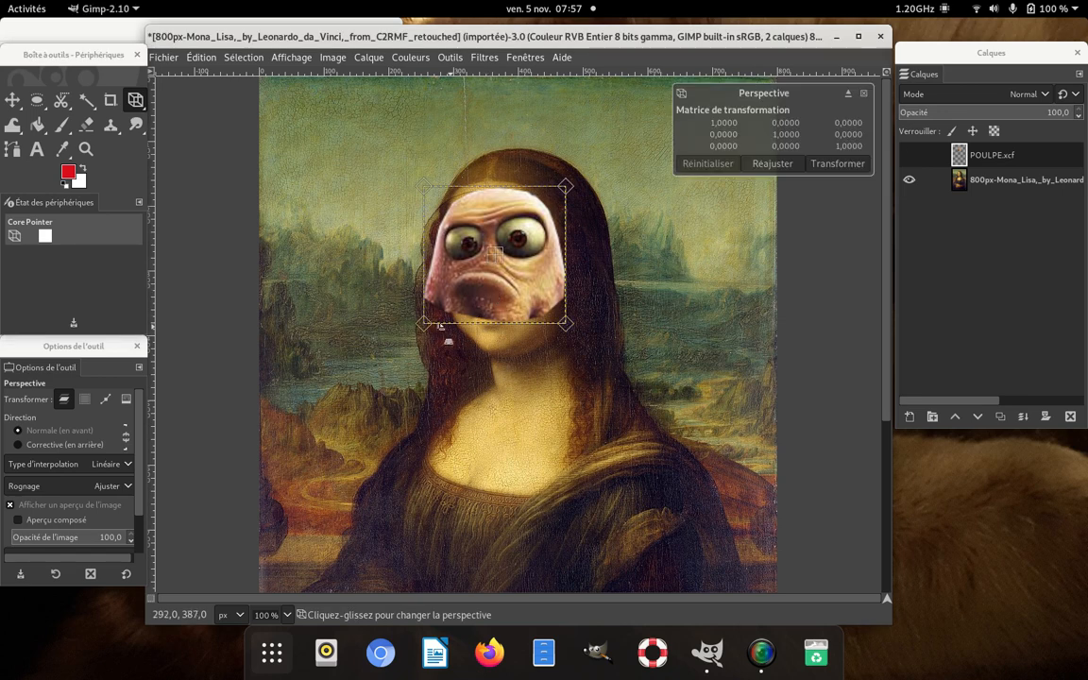
drag(422, 322, 443, 341)
drag(563, 324, 557, 340)
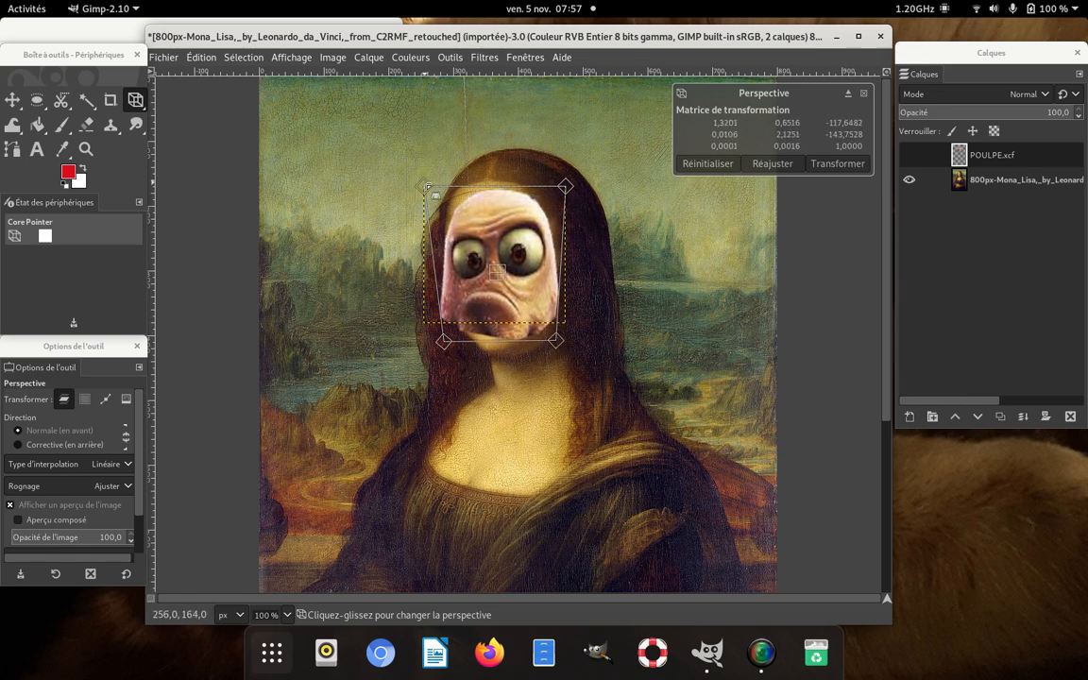
drag(424, 187, 417, 178)
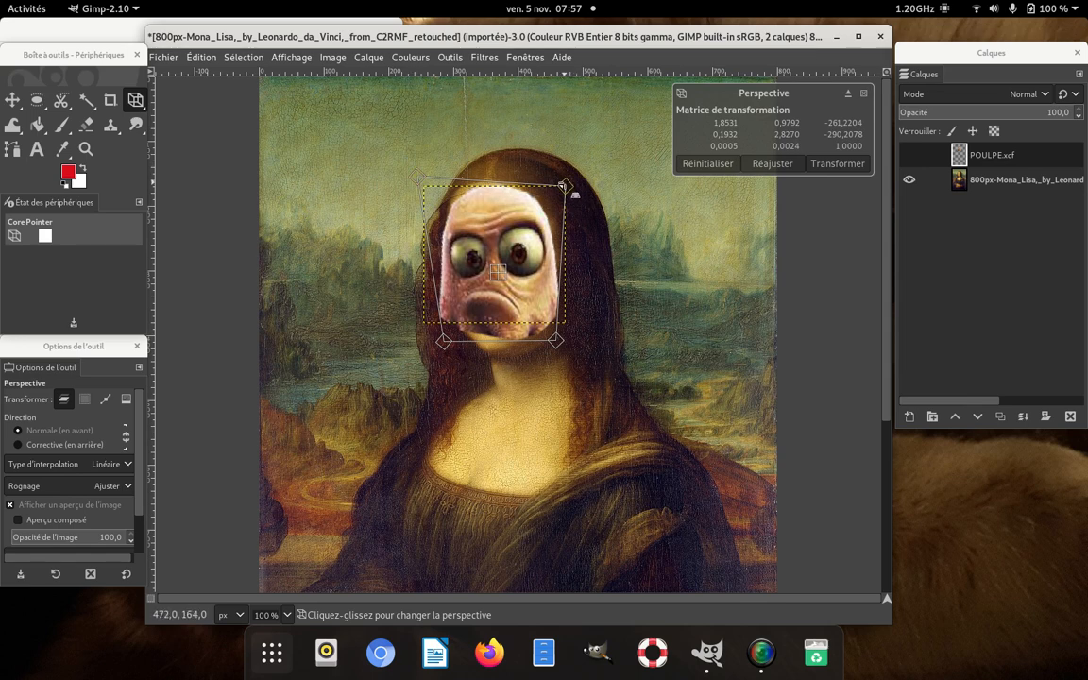
drag(563, 186, 570, 191)
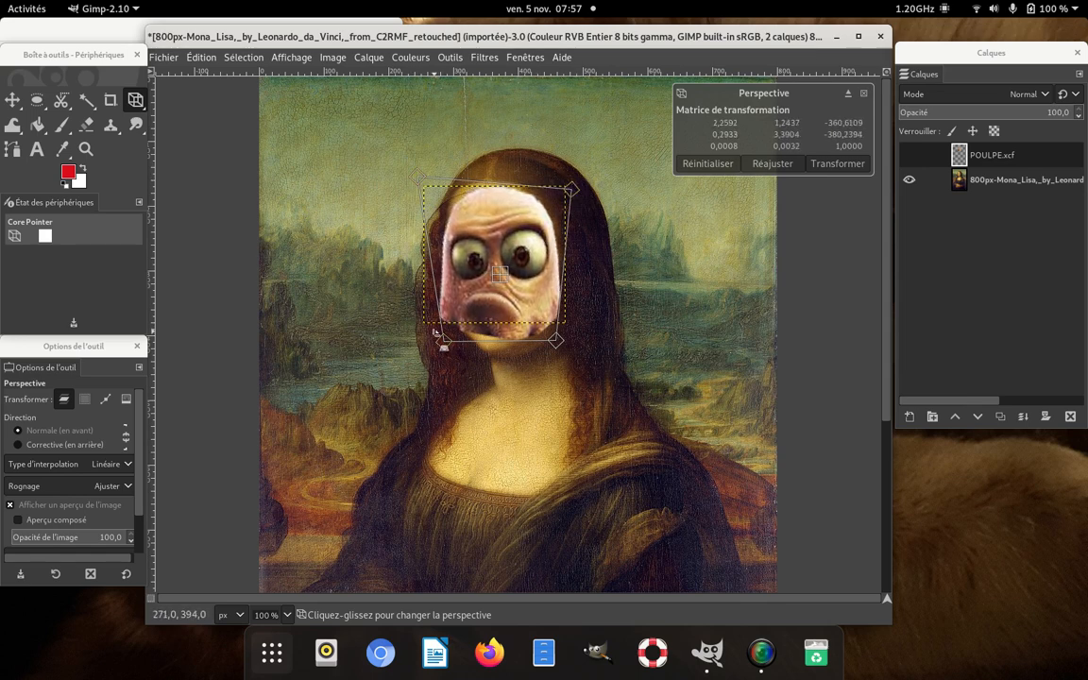
mouse_move(444, 342)
mouse_down()
mouse_move(457, 346)
mouse_move(444, 332)
mouse_up()
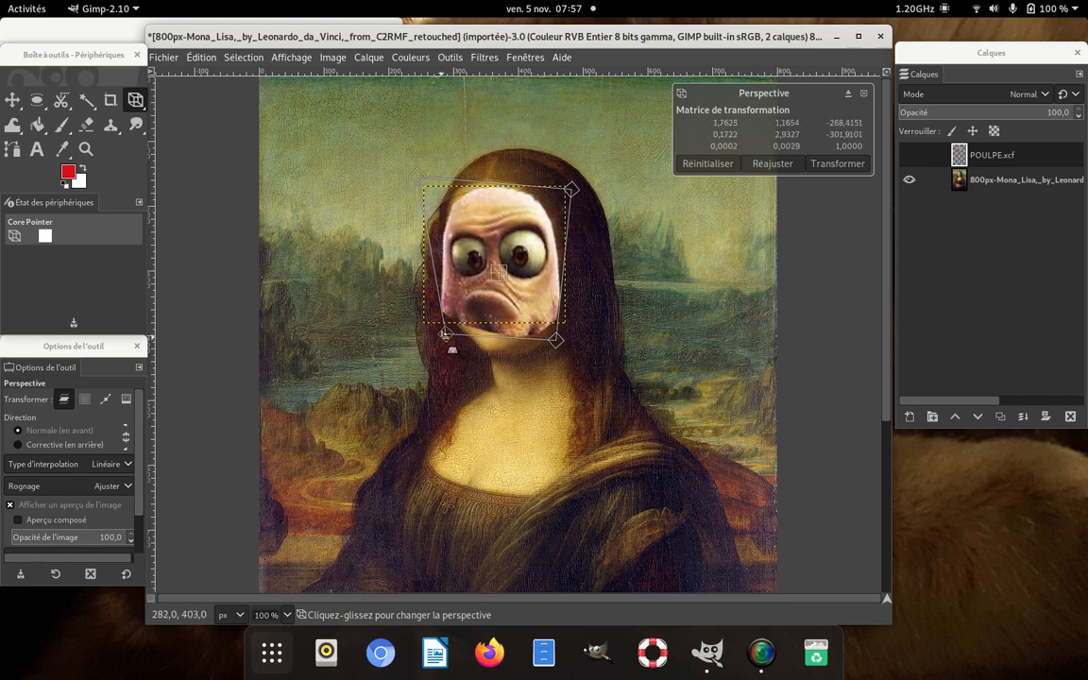
click(835, 166)
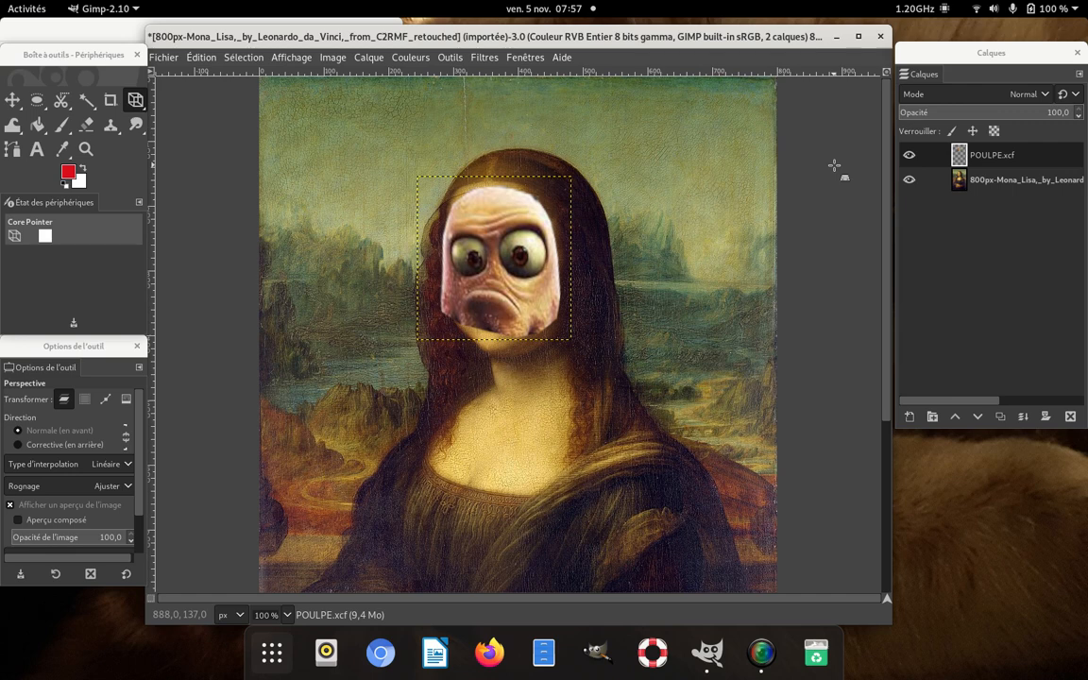
click(135, 108)
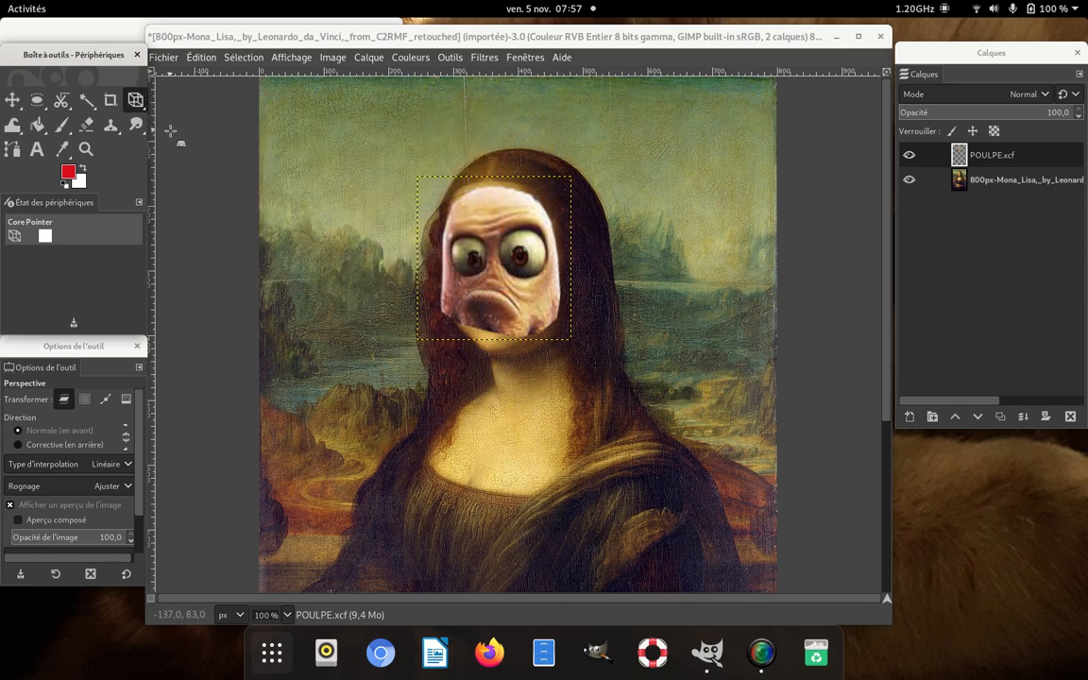
click(137, 104)
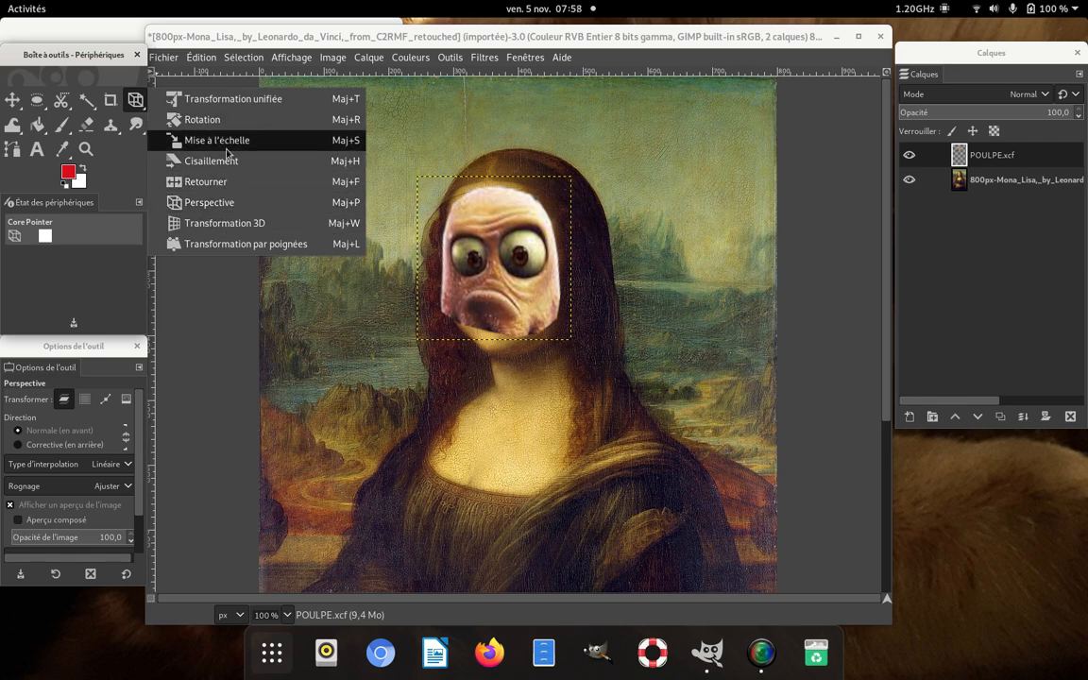
click(213, 160)
click(479, 239)
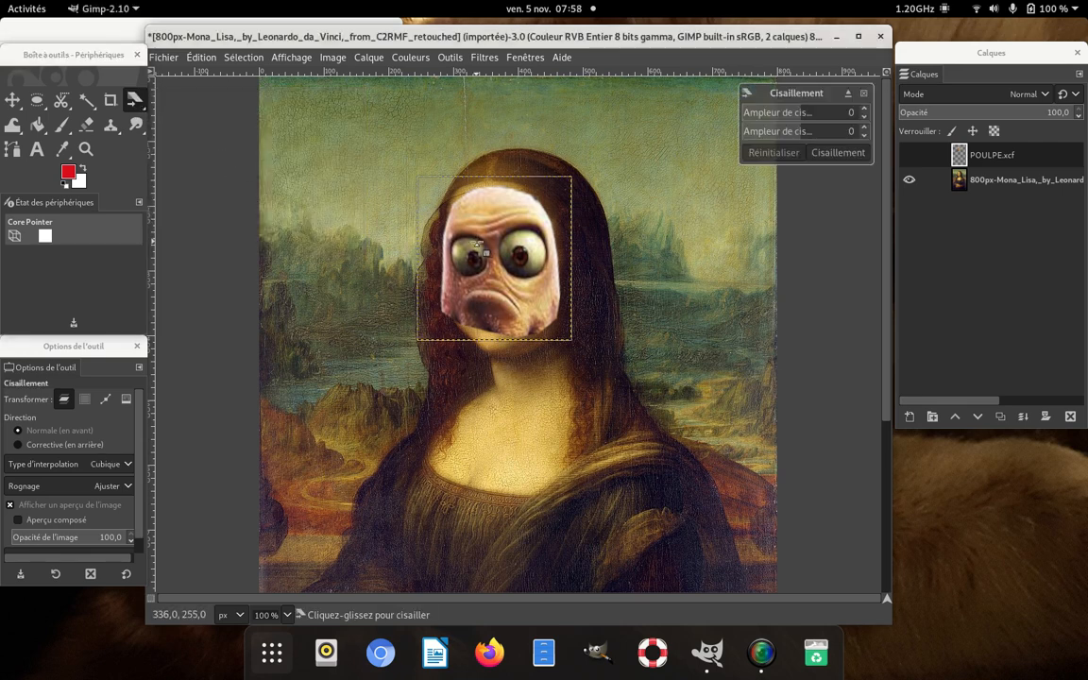
drag(455, 349, 451, 356)
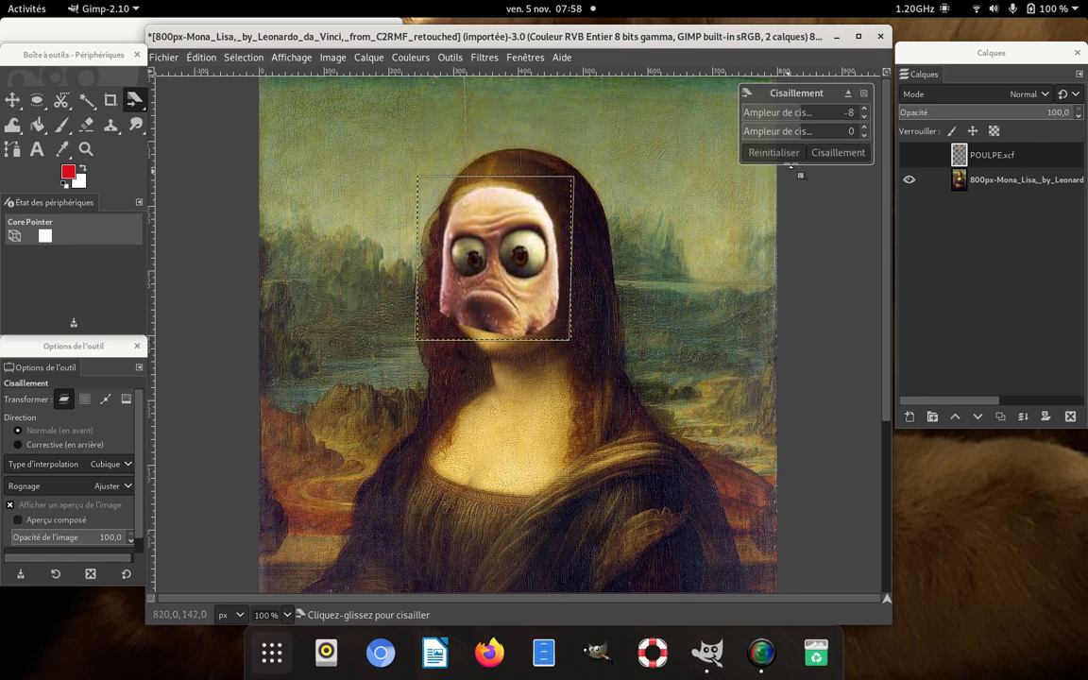
click(773, 153)
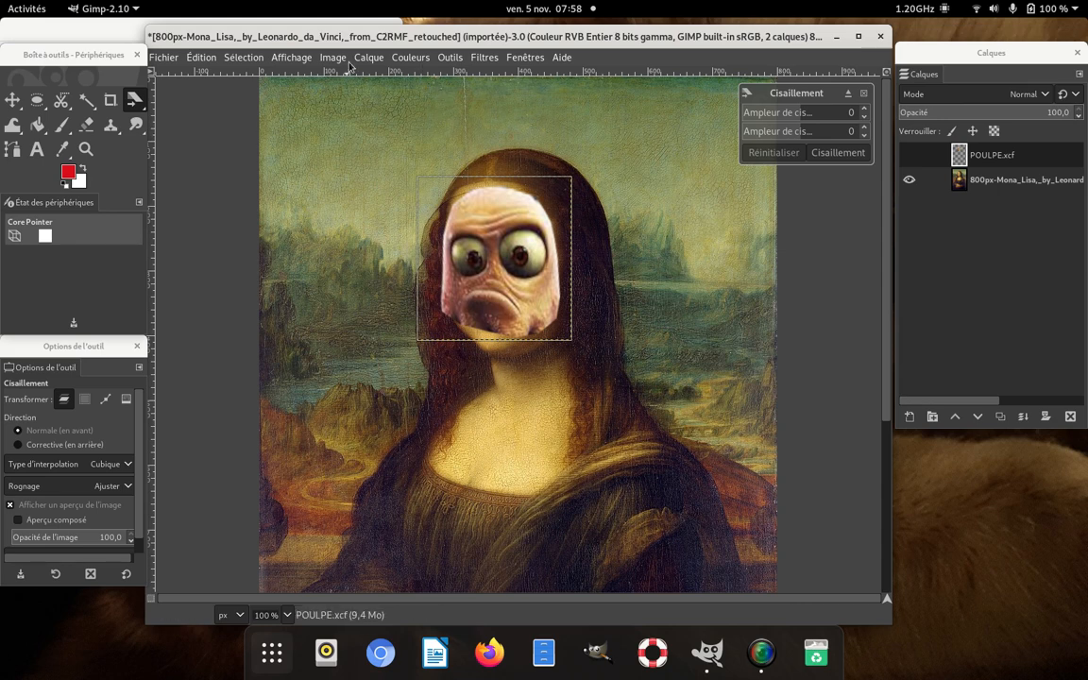
- Shift the POULPE layer's midtone color balance toward yellow and toward green, with Magenta-Green at 5.3
click(411, 58)
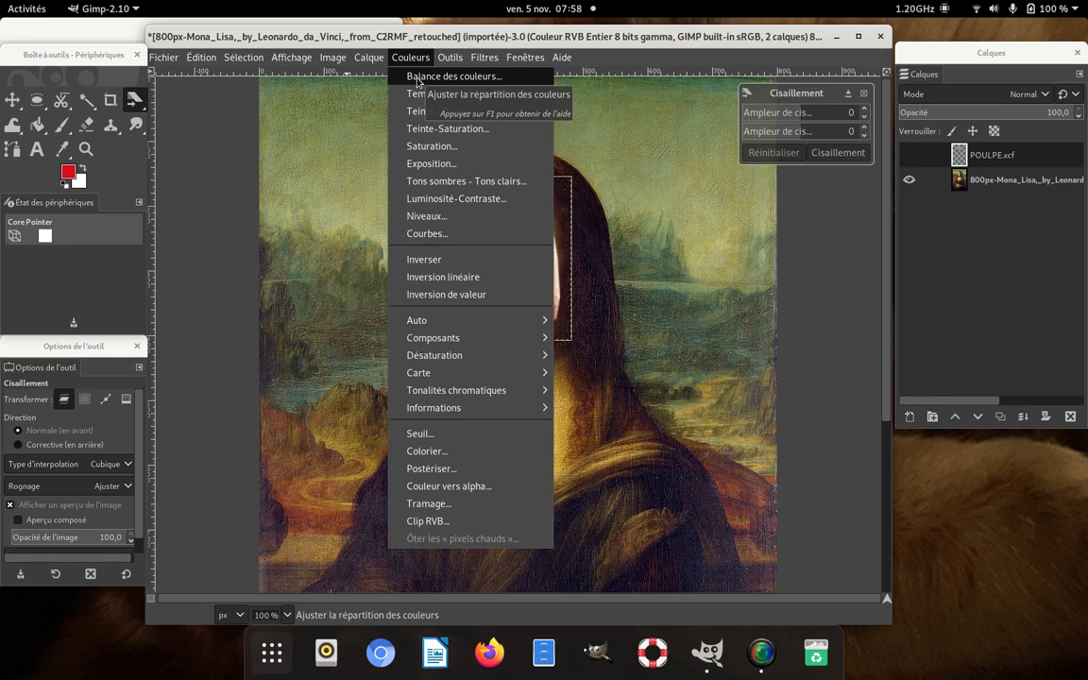
click(417, 77)
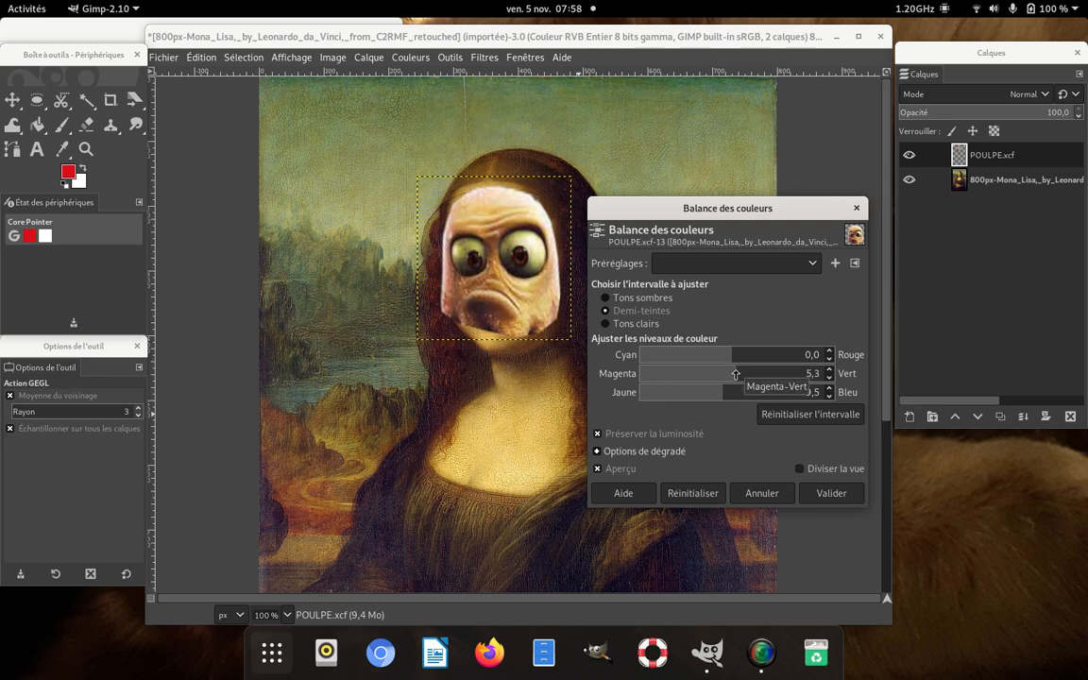
click(831, 493)
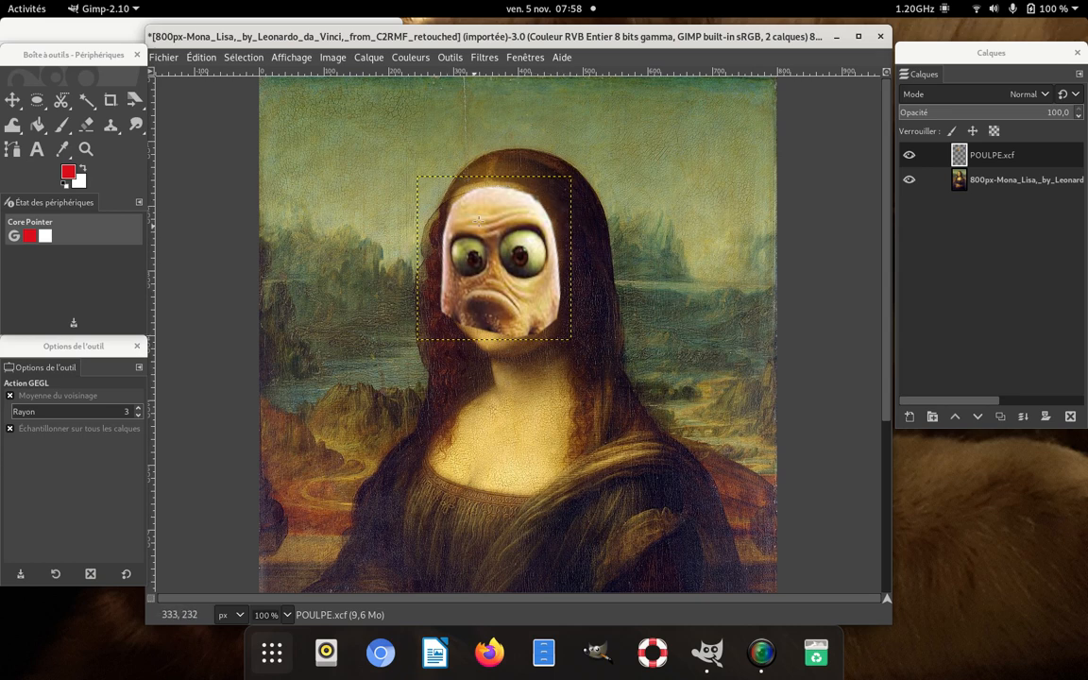
- Erase the top edge of the POULPE forehead with the 2. Hardness 100 brush at 100 opacity and size 25
click(287, 616)
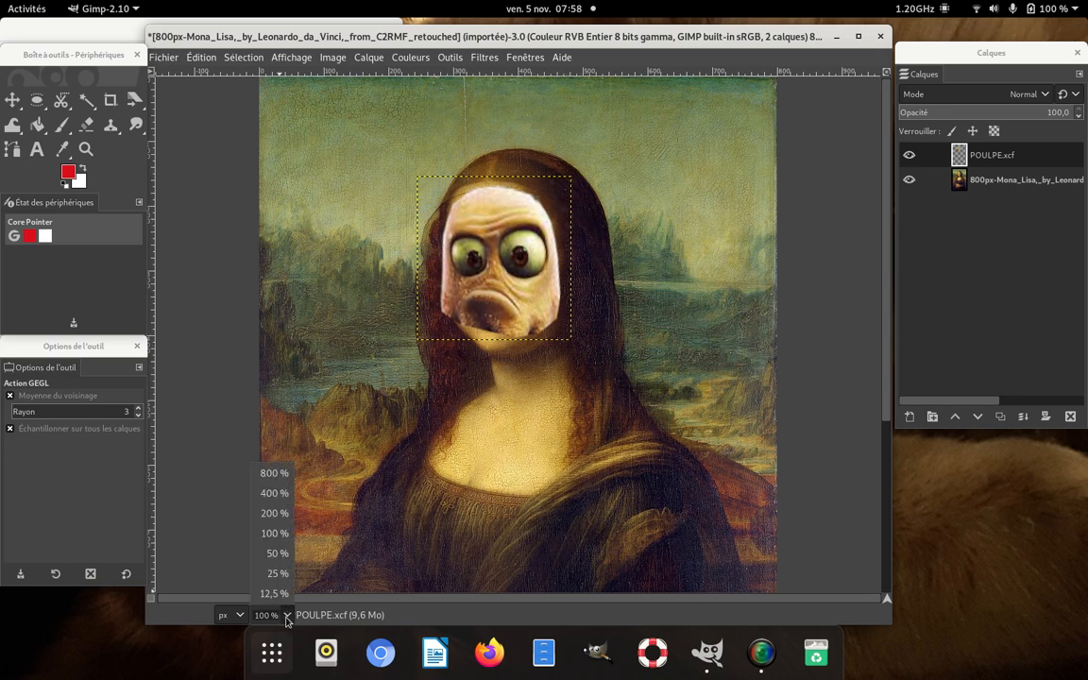
click(275, 512)
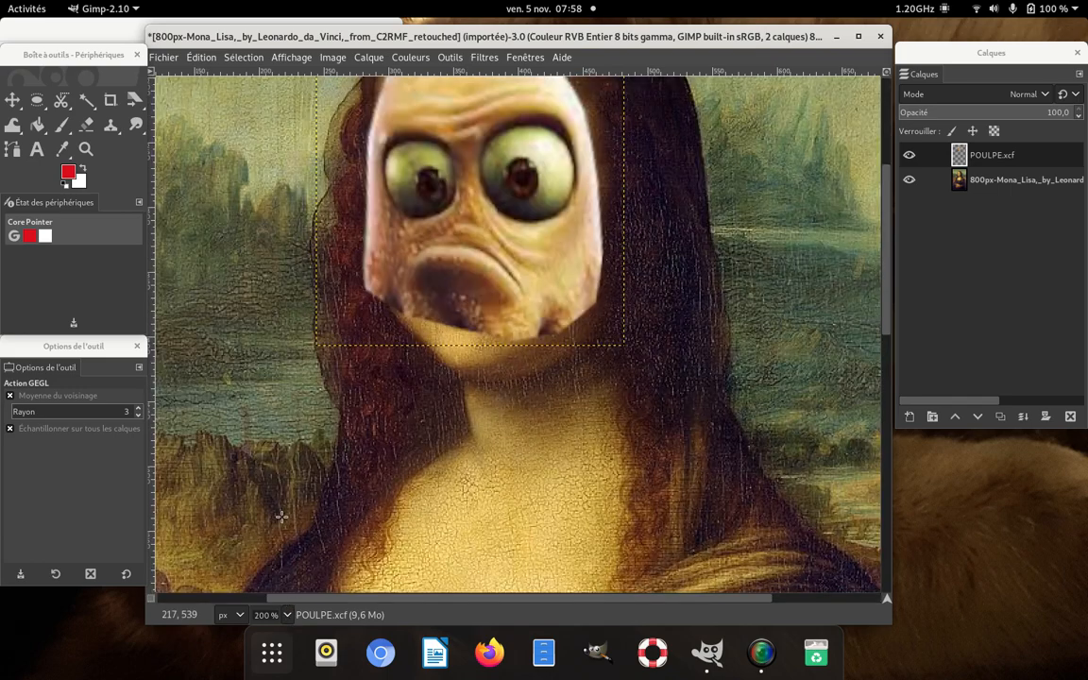
scroll(880, 230, up, 5)
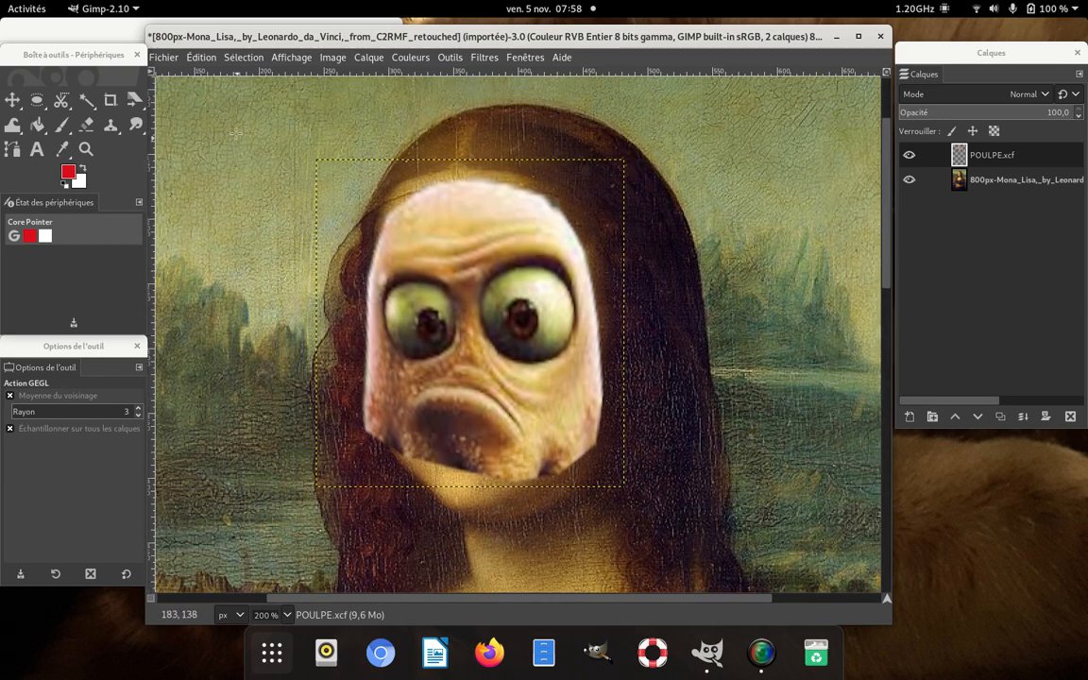
click(135, 100)
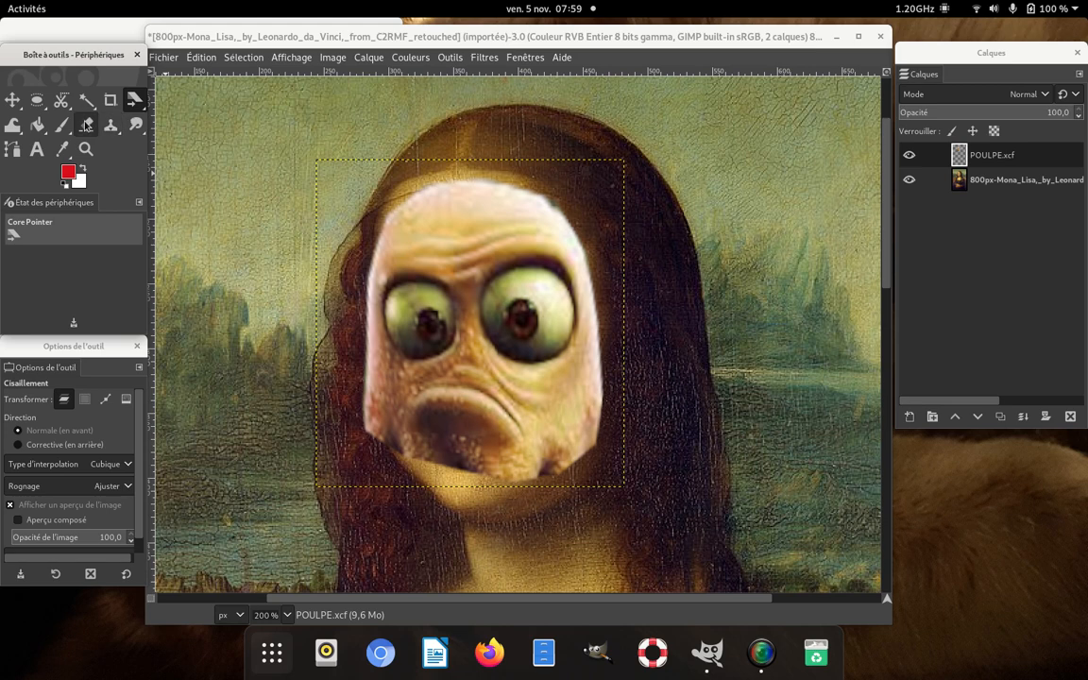
click(86, 124)
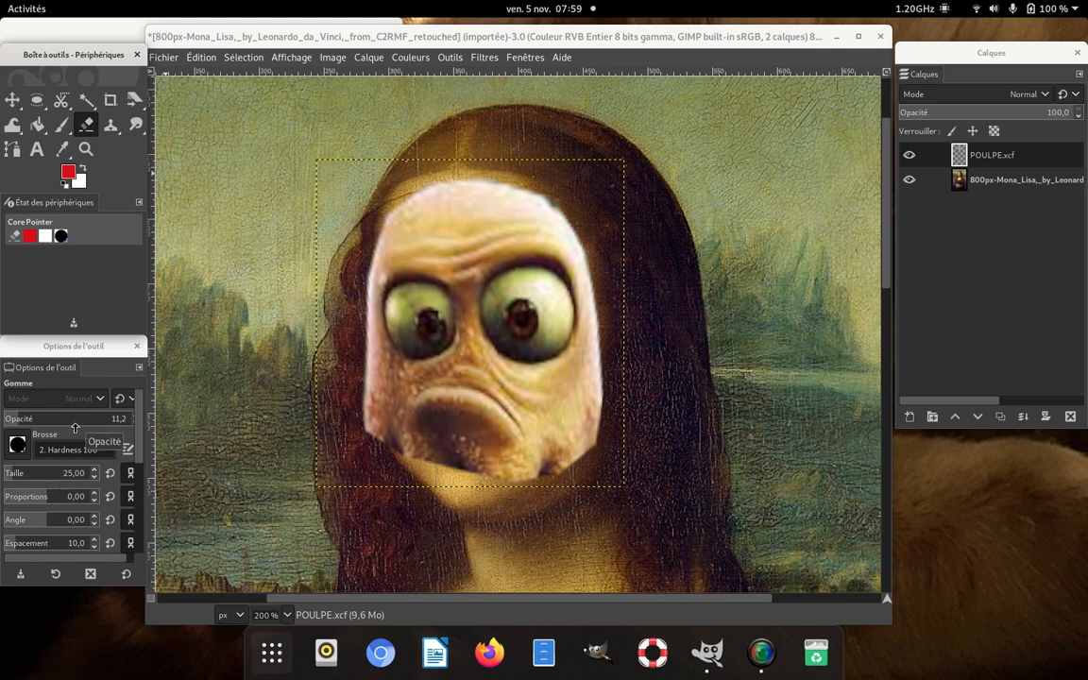
drag(20, 418, 189, 419)
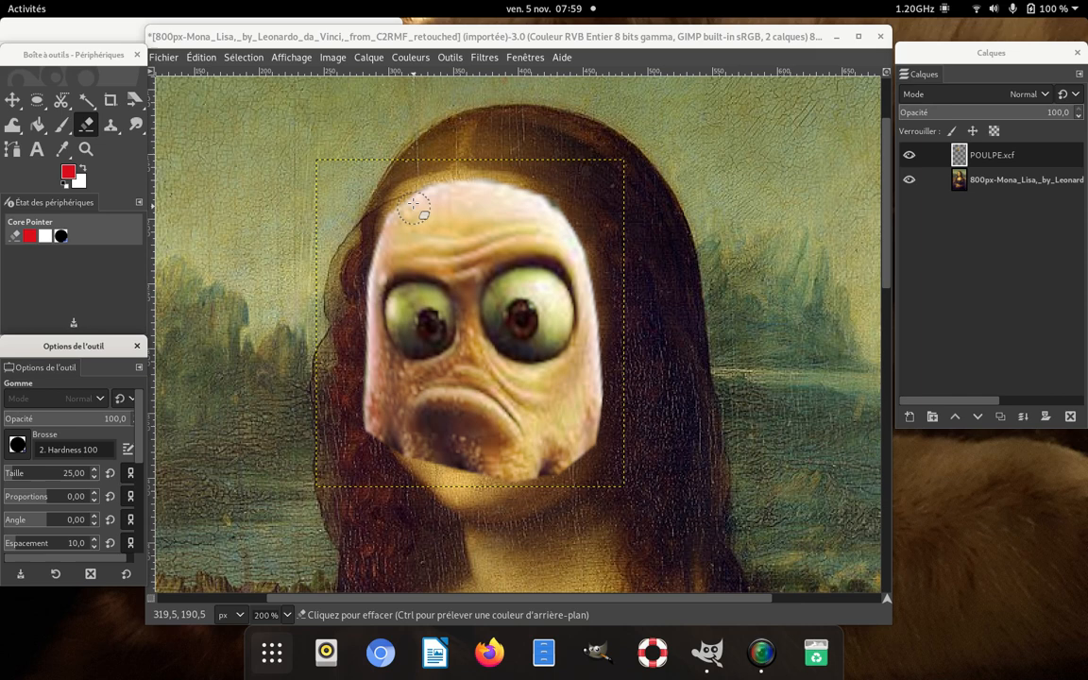
mouse_move(373, 187)
mouse_down()
mouse_move(504, 171)
mouse_move(572, 200)
mouse_move(582, 220)
mouse_up()
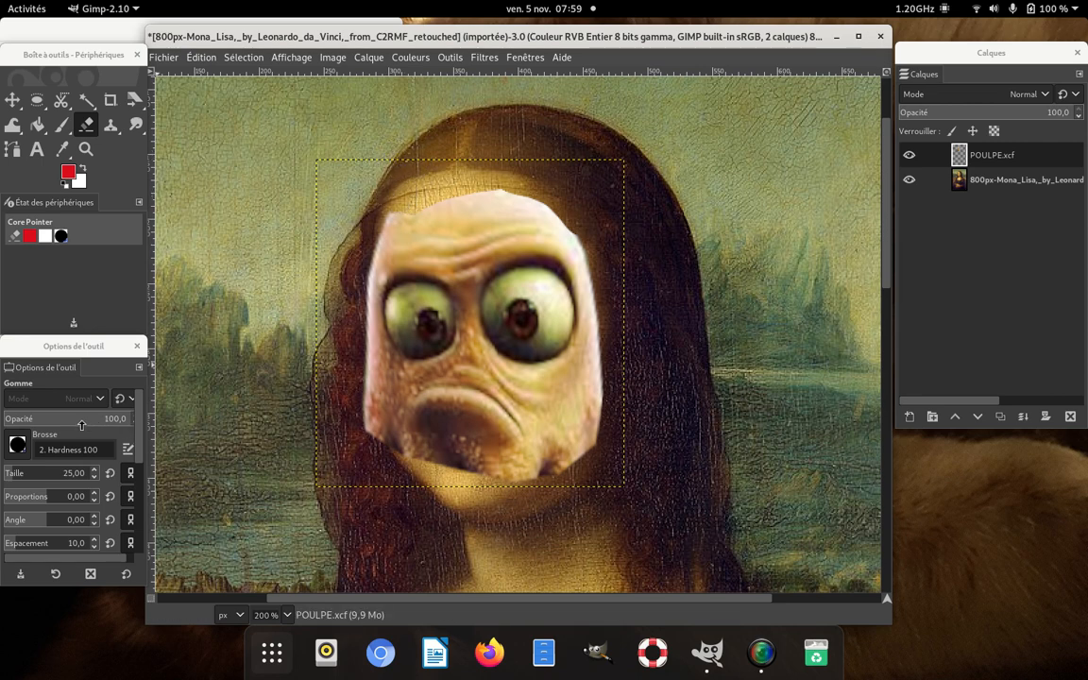
- Soften the left edge of the POULPE face with the eraser at 15.8 opacity, and undo the last eraser stroke
drag(38, 421, 30, 419)
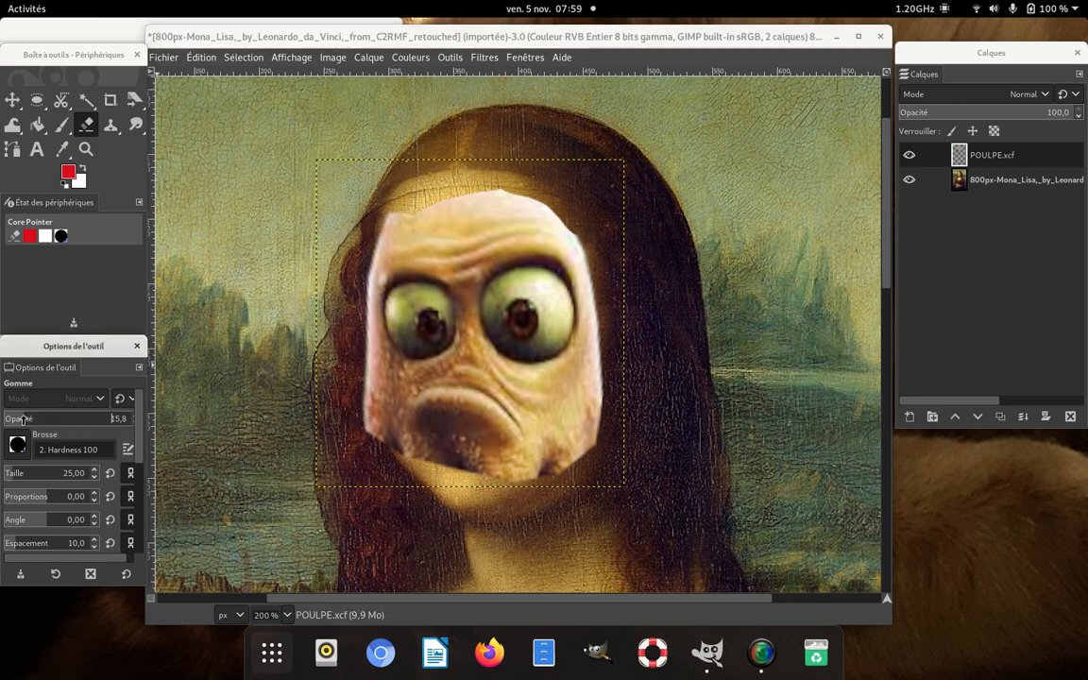
mouse_move(383, 222)
mouse_down()
mouse_move(398, 208)
mouse_move(390, 215)
mouse_move(395, 207)
mouse_move(373, 200)
mouse_move(385, 223)
mouse_move(357, 196)
mouse_move(346, 216)
mouse_move(367, 262)
mouse_move(335, 231)
mouse_move(330, 267)
mouse_move(367, 268)
mouse_move(370, 413)
mouse_move(371, 255)
mouse_move(332, 236)
mouse_move(364, 311)
mouse_up()
mouse_move(364, 378)
mouse_down()
mouse_move(370, 440)
mouse_move(360, 341)
mouse_move(381, 450)
mouse_move(364, 392)
mouse_move(408, 465)
mouse_move(375, 433)
mouse_move(424, 482)
mouse_up()
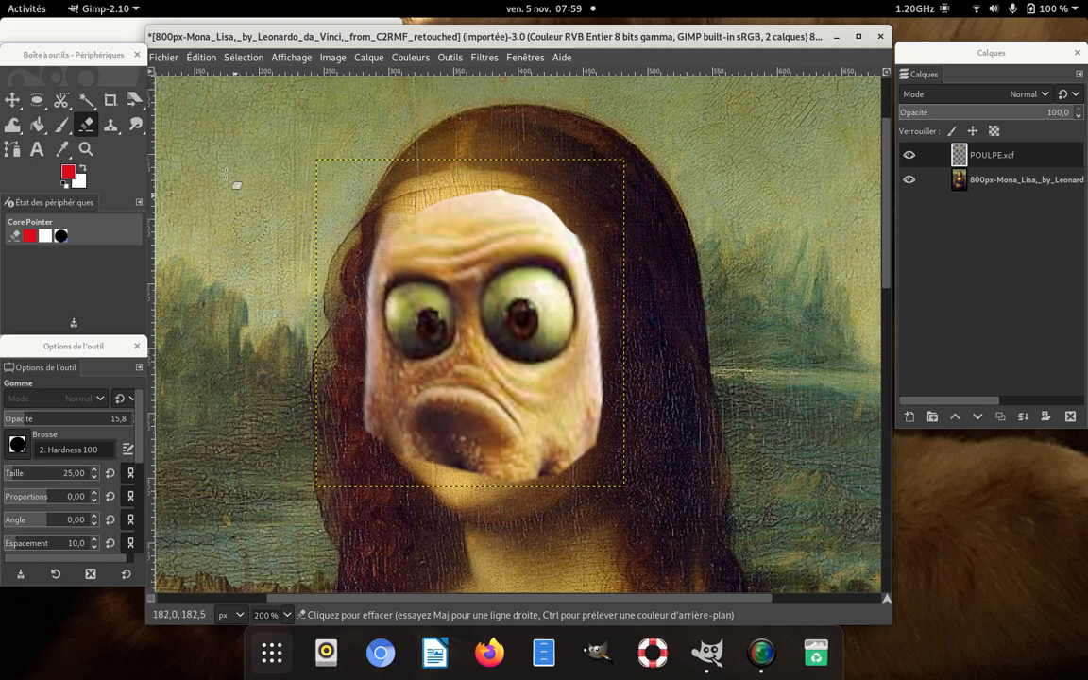
click(194, 58)
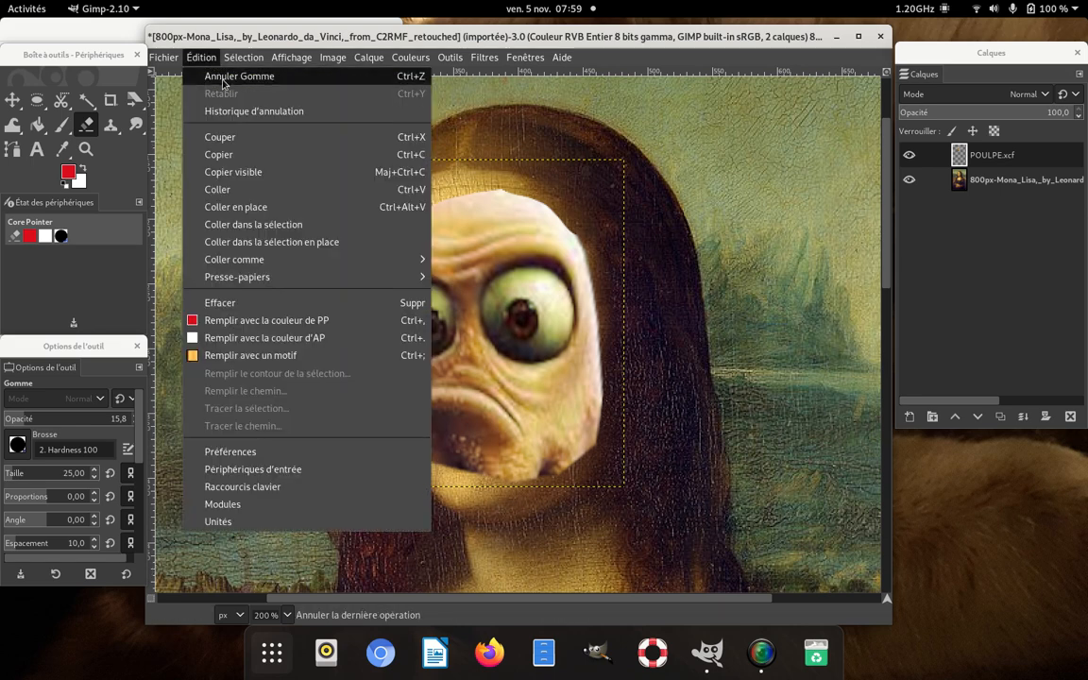
click(223, 80)
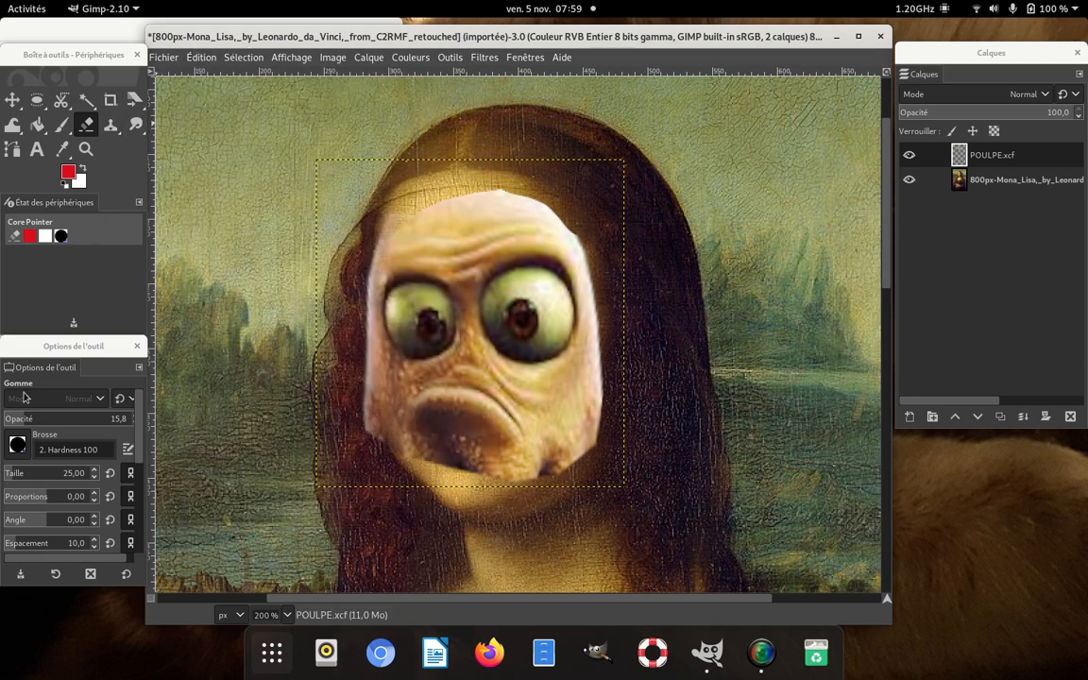
- Set the eraser's brush size to 71, keeping the 2. Hardness 100 brush at 15.8 opacity
drag(13, 475, 83, 474)
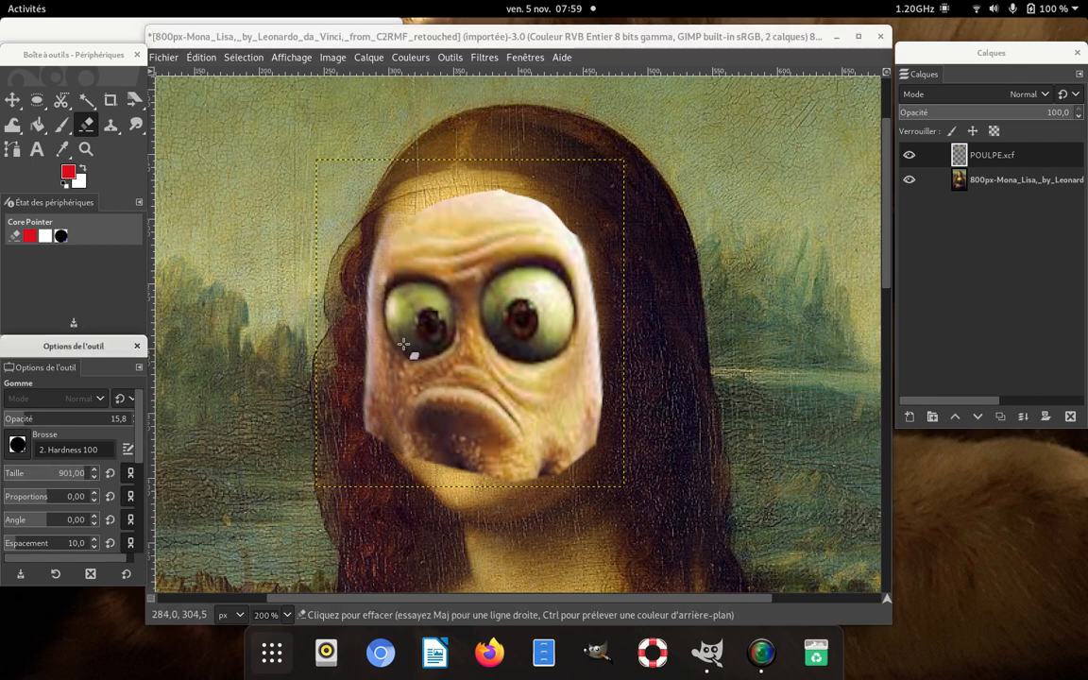
click(23, 469)
drag(23, 468, 36, 470)
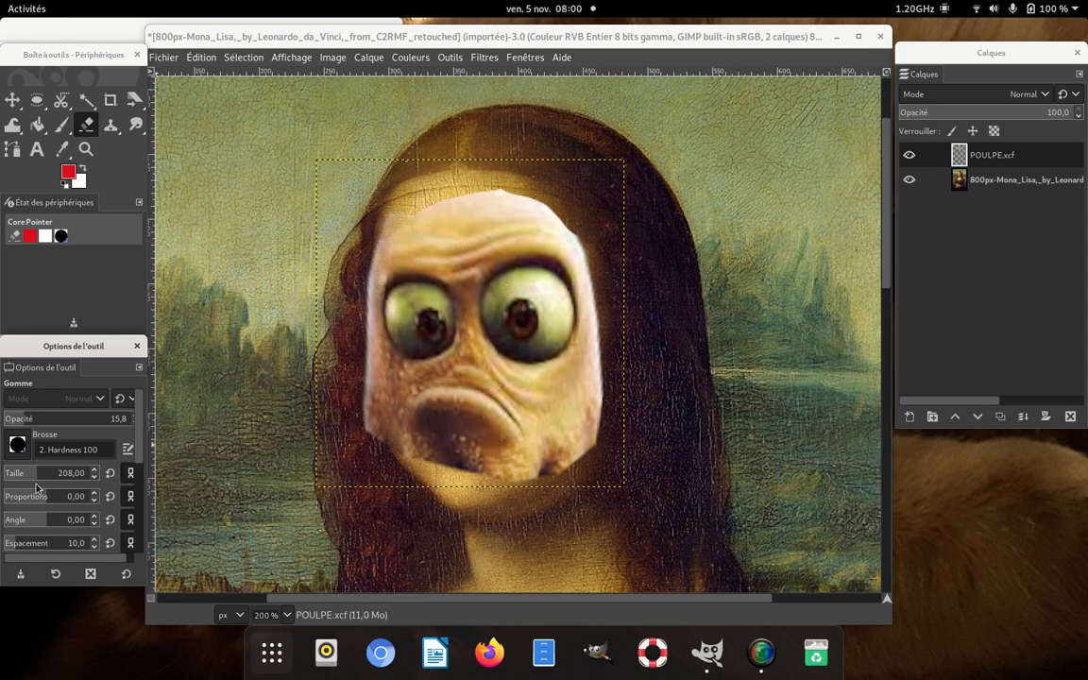
drag(34, 472, 19, 472)
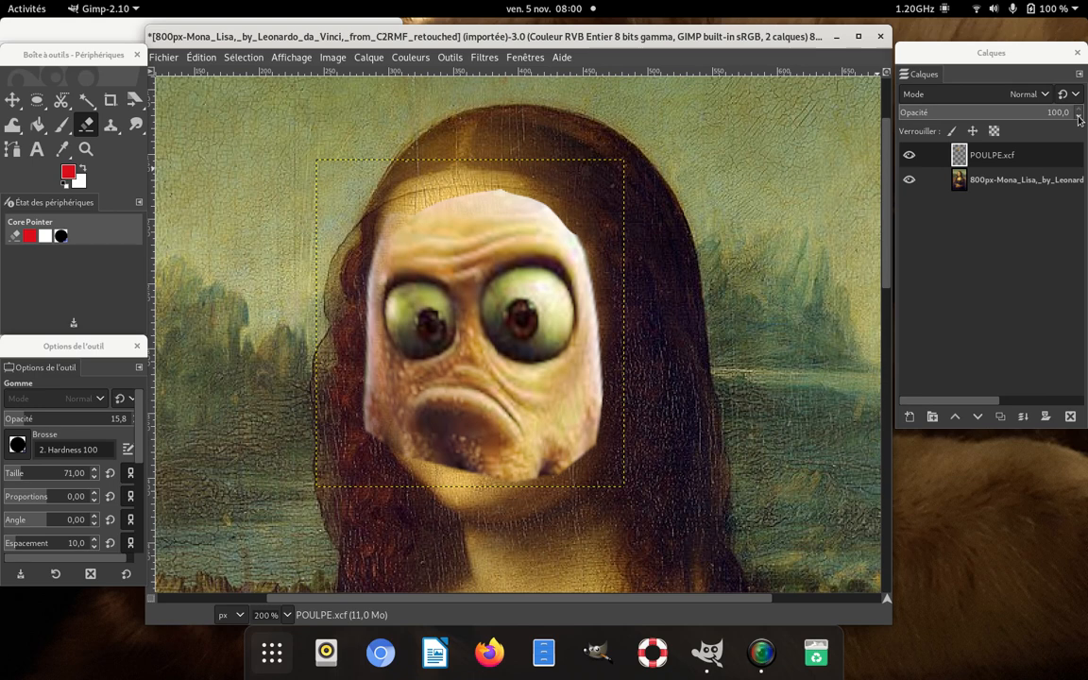
- Lower the POULPE layer's opacity to 17 to compare it with the face underneath, and restore it to 100
scroll(1078, 117, down, 20)
scroll(1078, 117, down, 20)
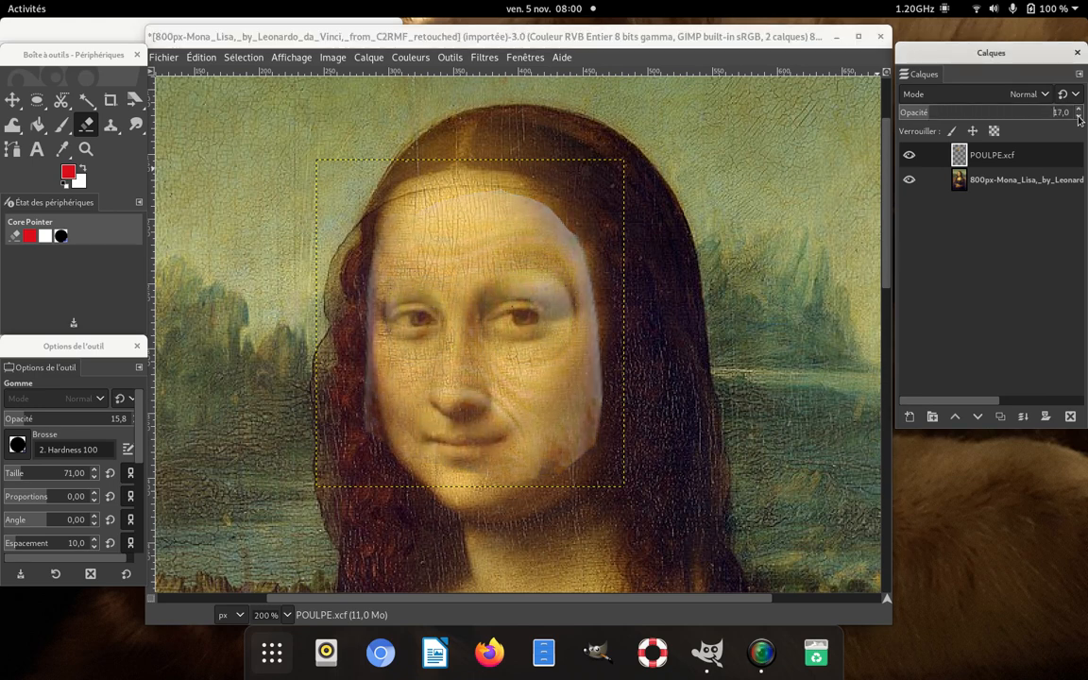
scroll(1083, 114, up, 20)
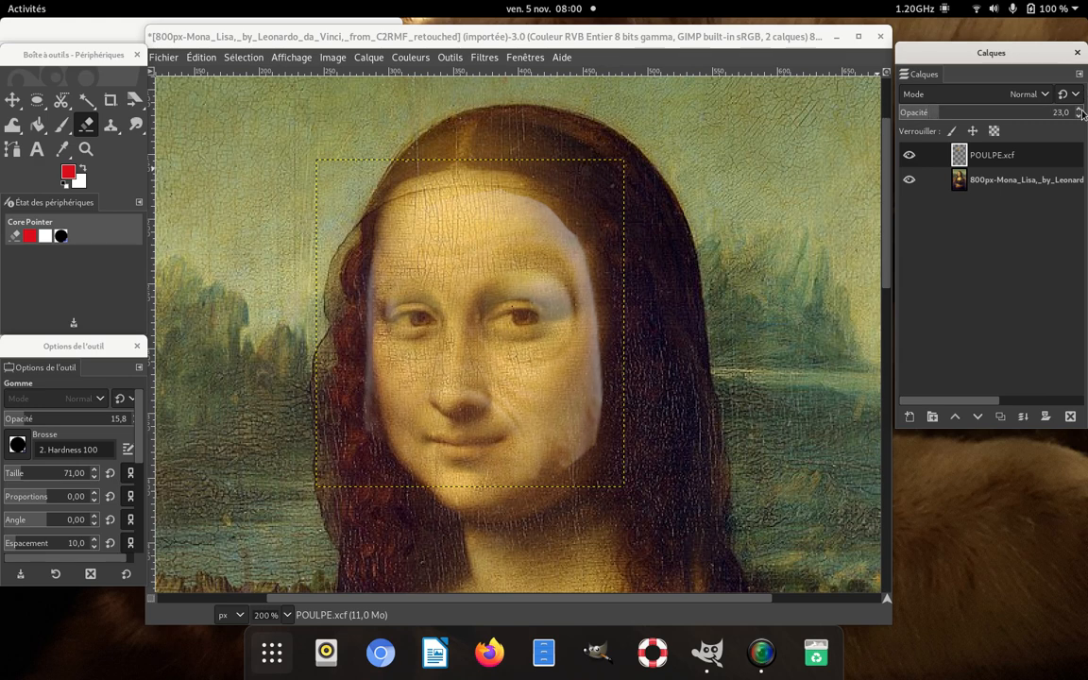
scroll(1083, 114, up, 20)
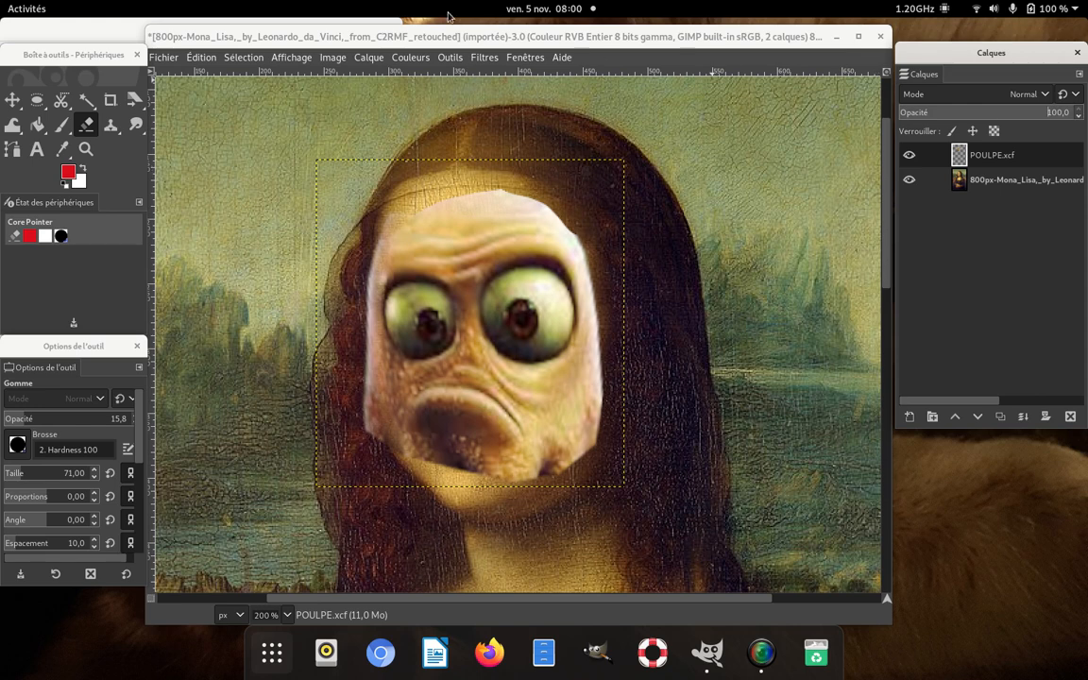
click(132, 29)
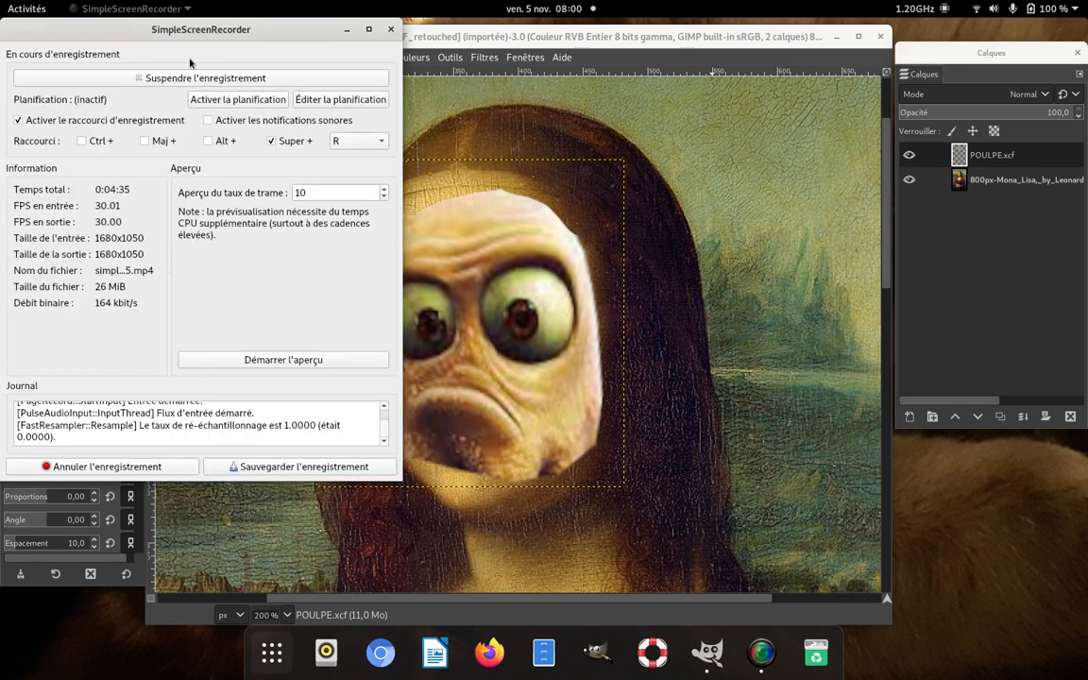
click(242, 78)
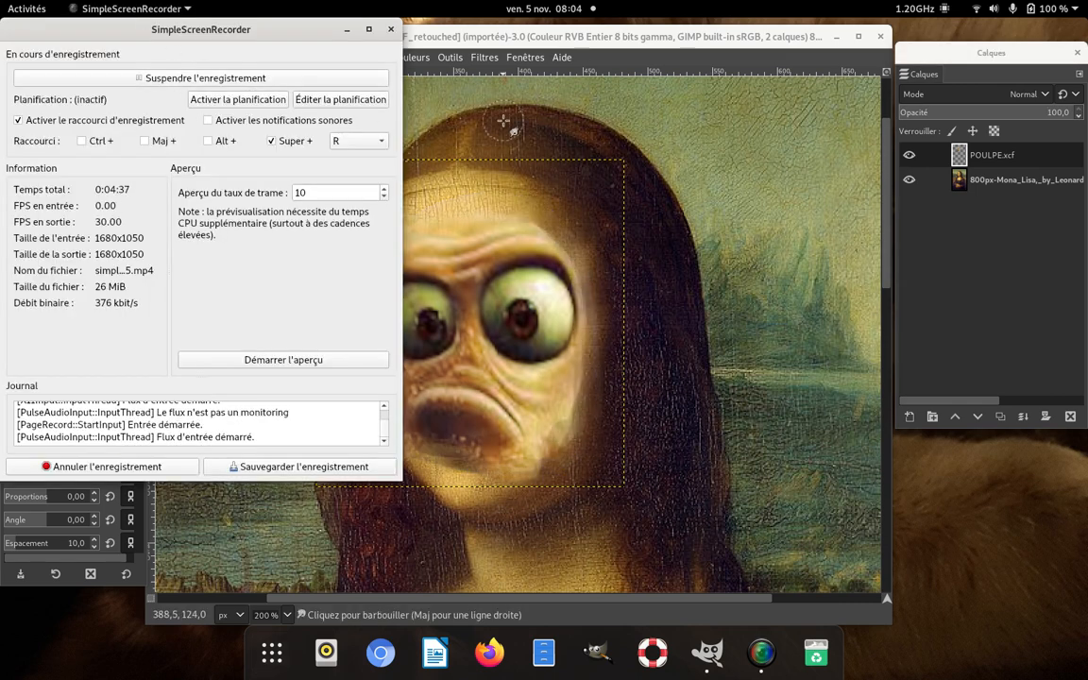
click(530, 44)
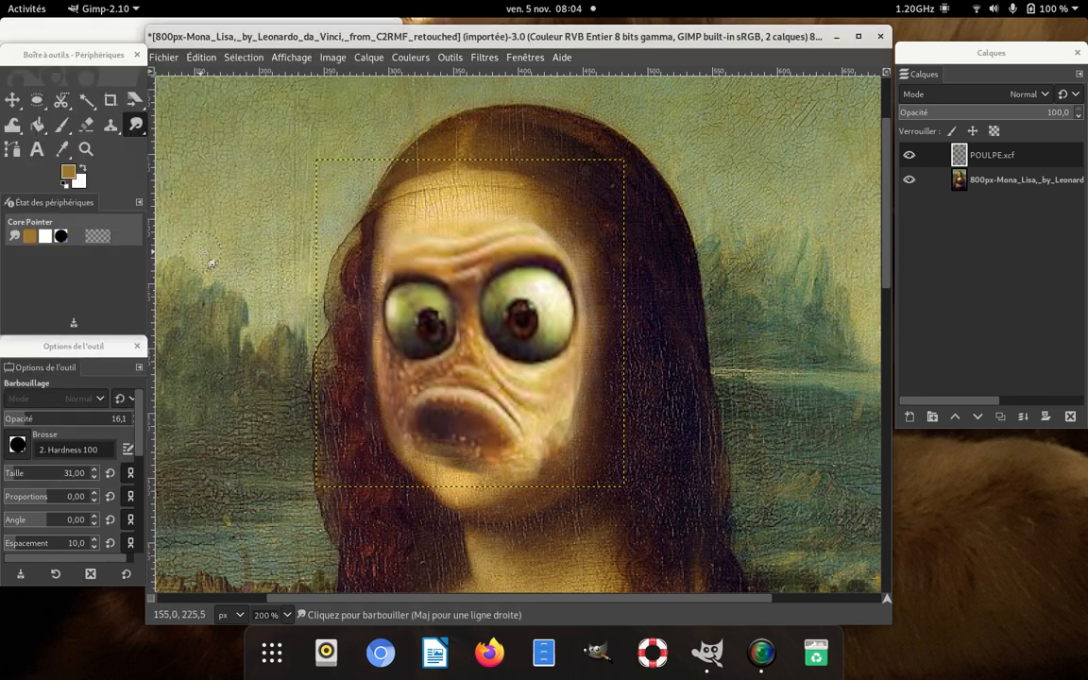
- Select the light forehead patch on the POULPE layer by contiguous colour, and sample a foreground skin tone from the Mona Lisa layer's forehead
click(87, 101)
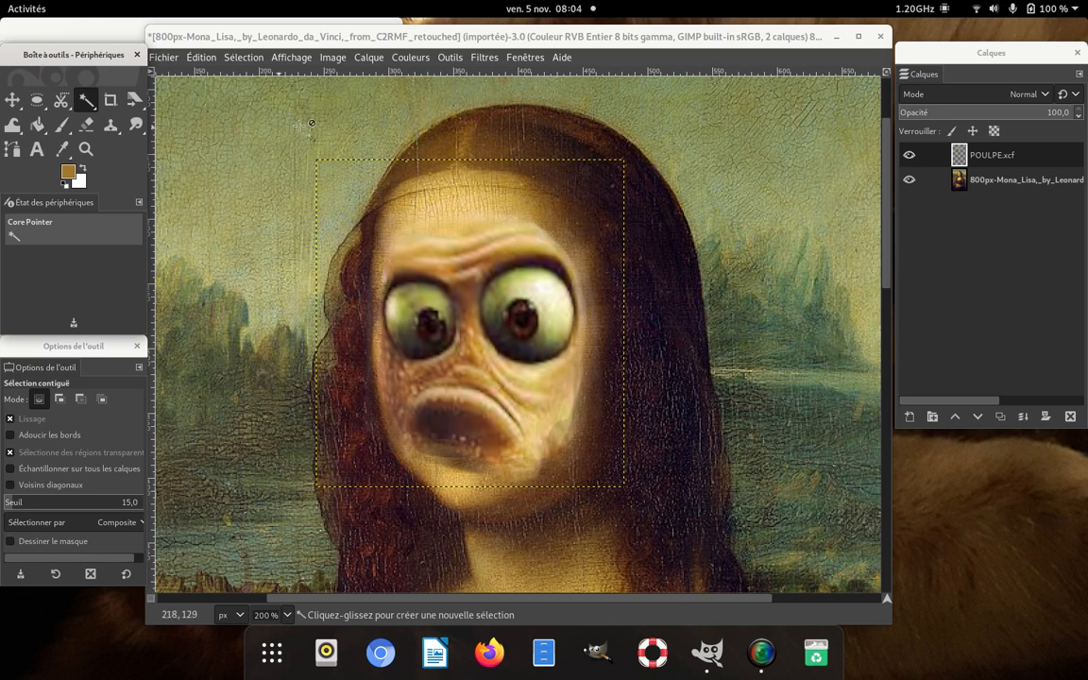
click(540, 239)
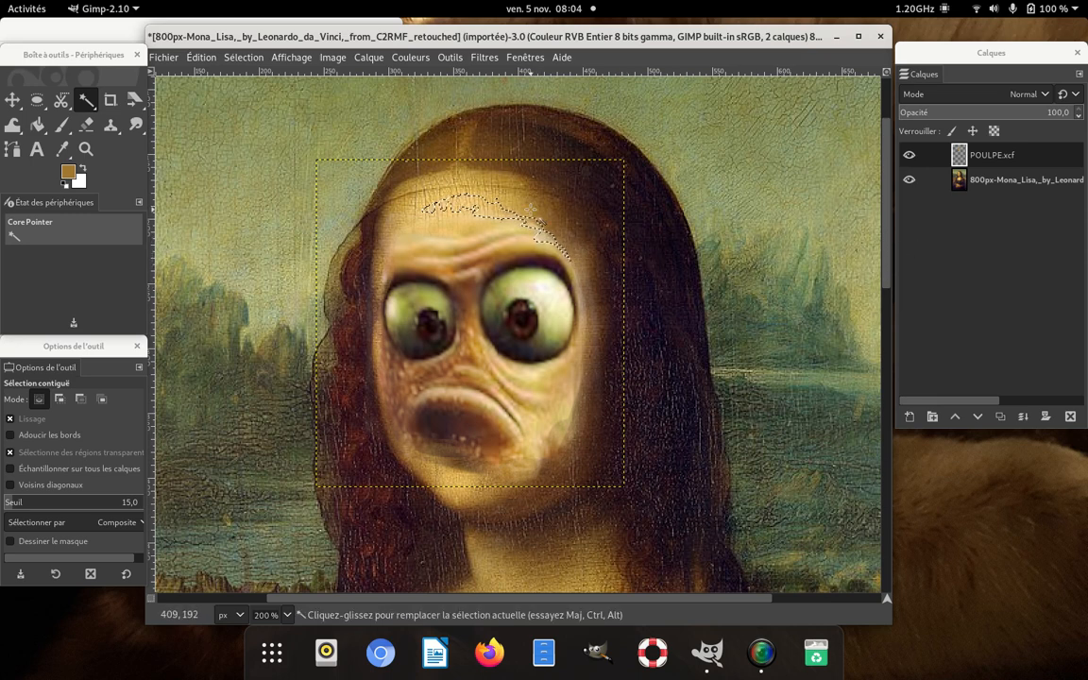
click(64, 154)
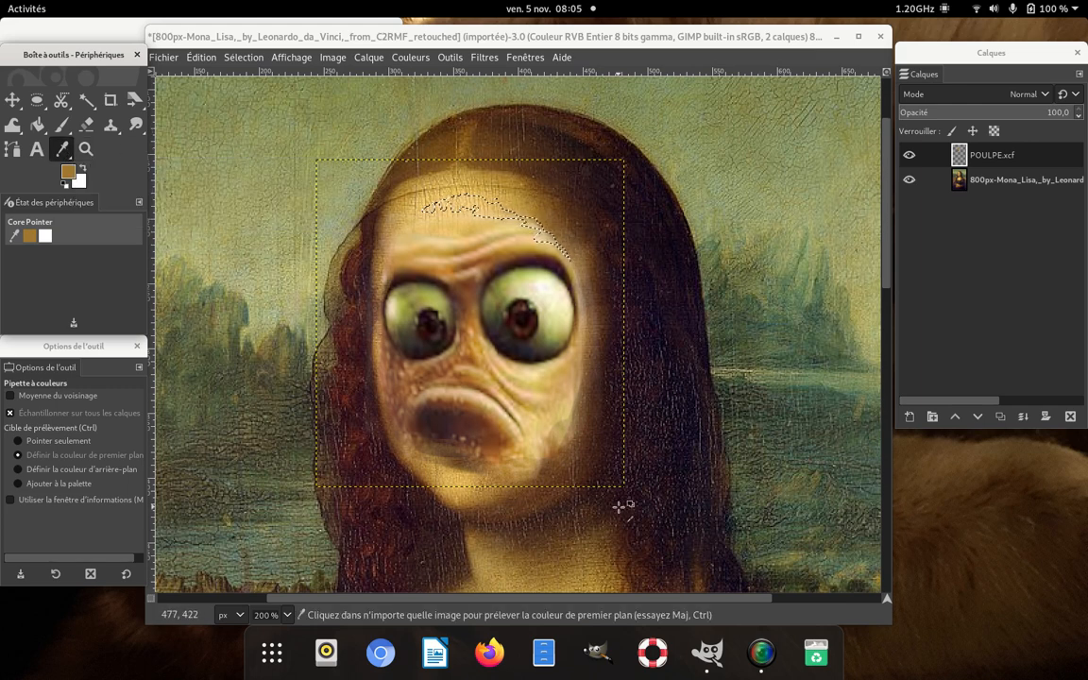
click(994, 182)
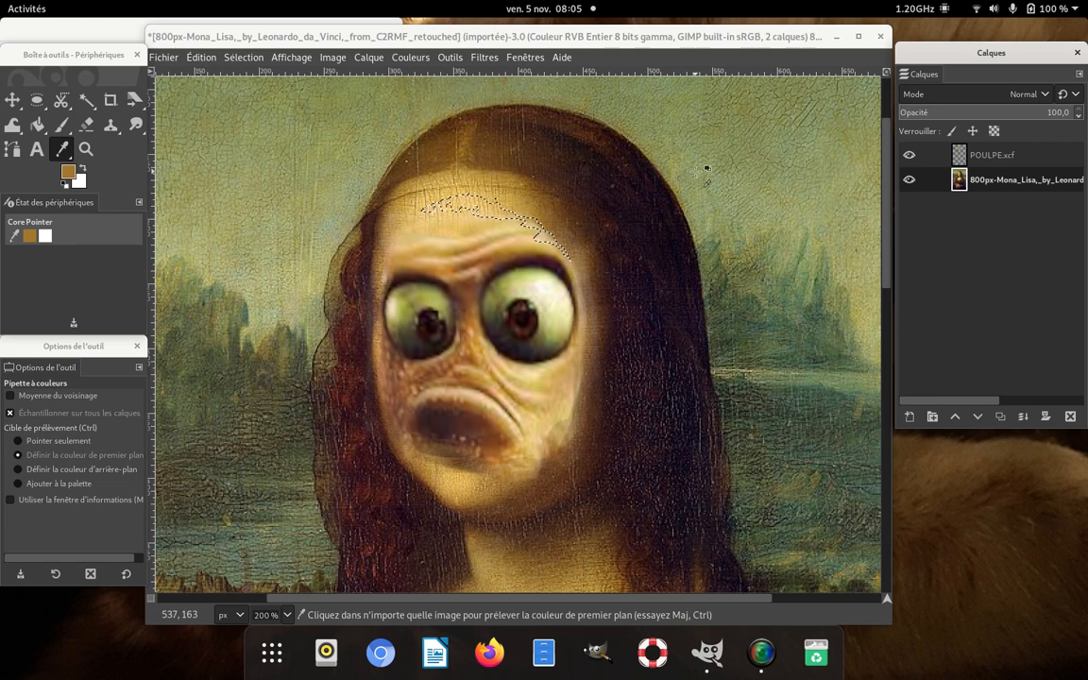
click(413, 214)
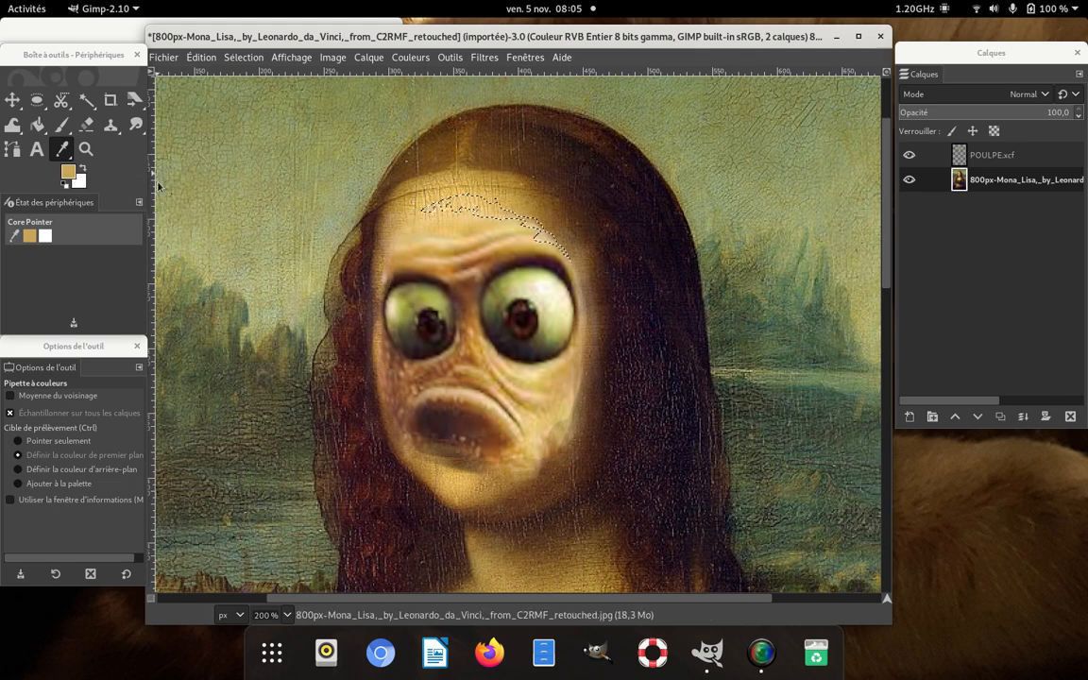
- Paint the selected POULPE forehead patch with the sampled skin tone at 29.1 and 74 opacity, and clear the selection
click(994, 157)
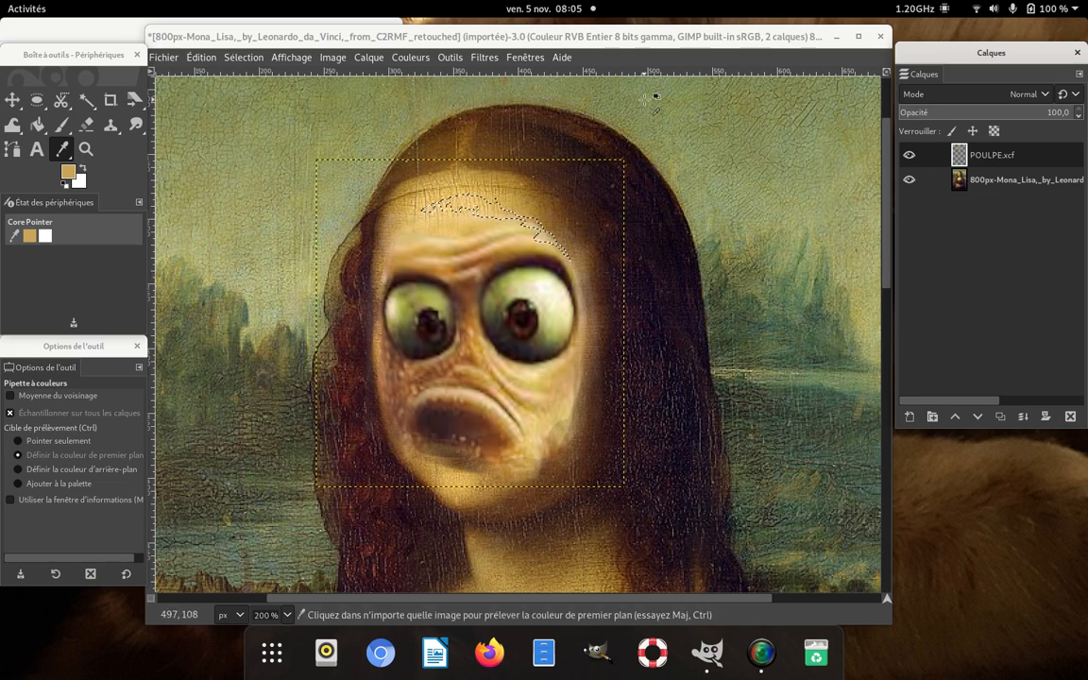
click(62, 125)
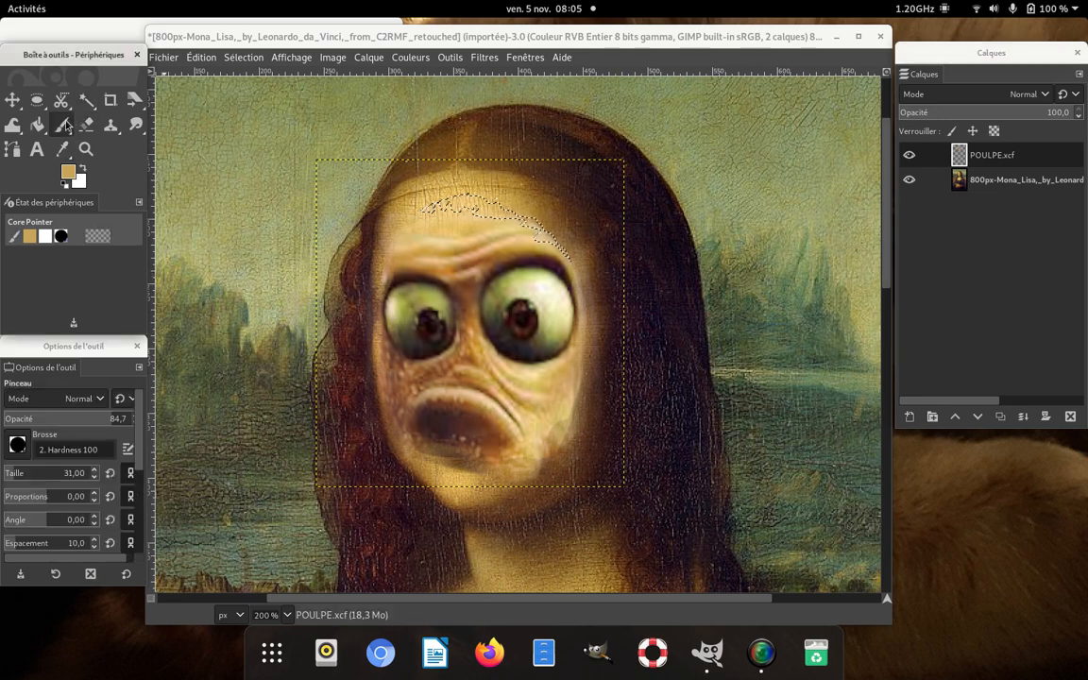
click(41, 418)
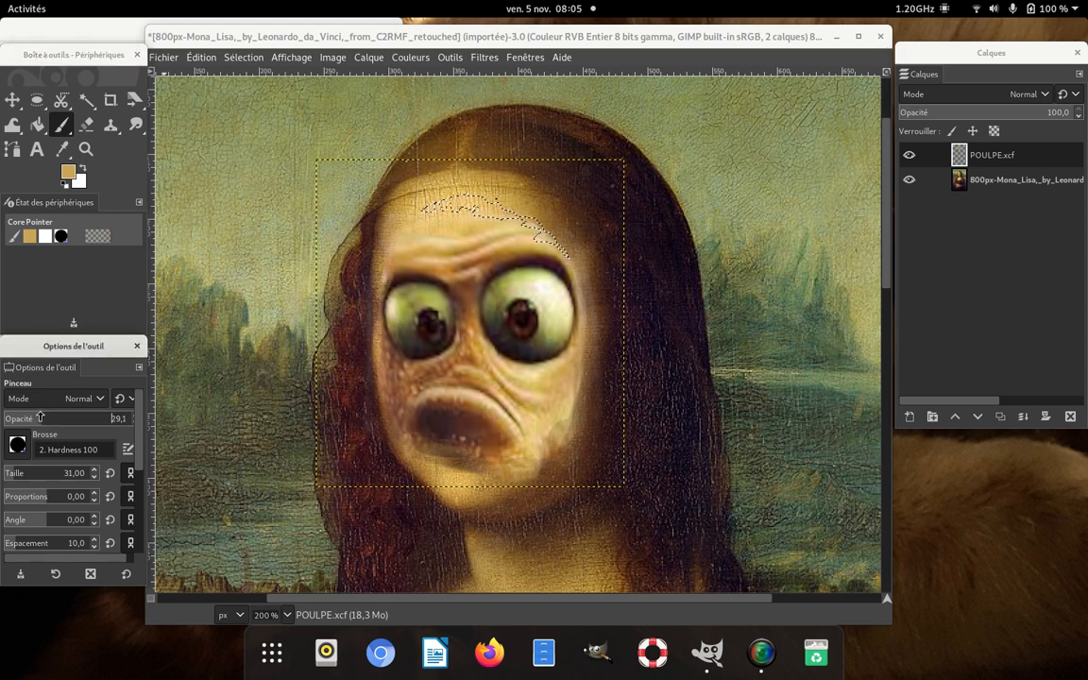
mouse_move(458, 208)
mouse_down()
mouse_move(534, 203)
mouse_move(546, 238)
mouse_move(413, 203)
mouse_up()
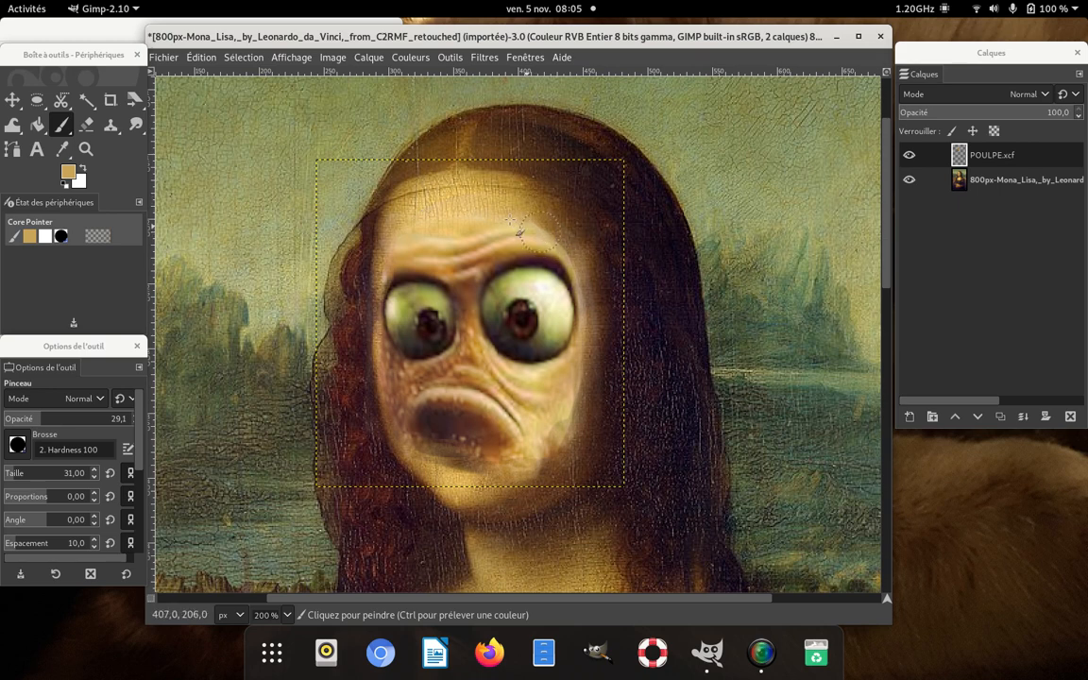
drag(545, 218, 548, 224)
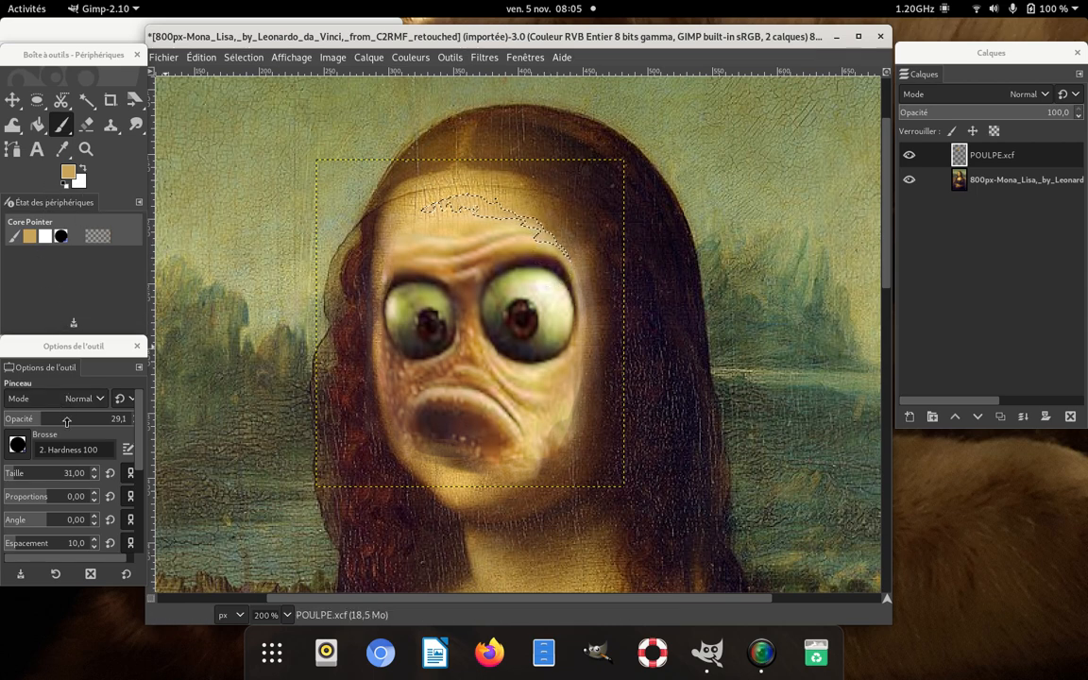
click(96, 423)
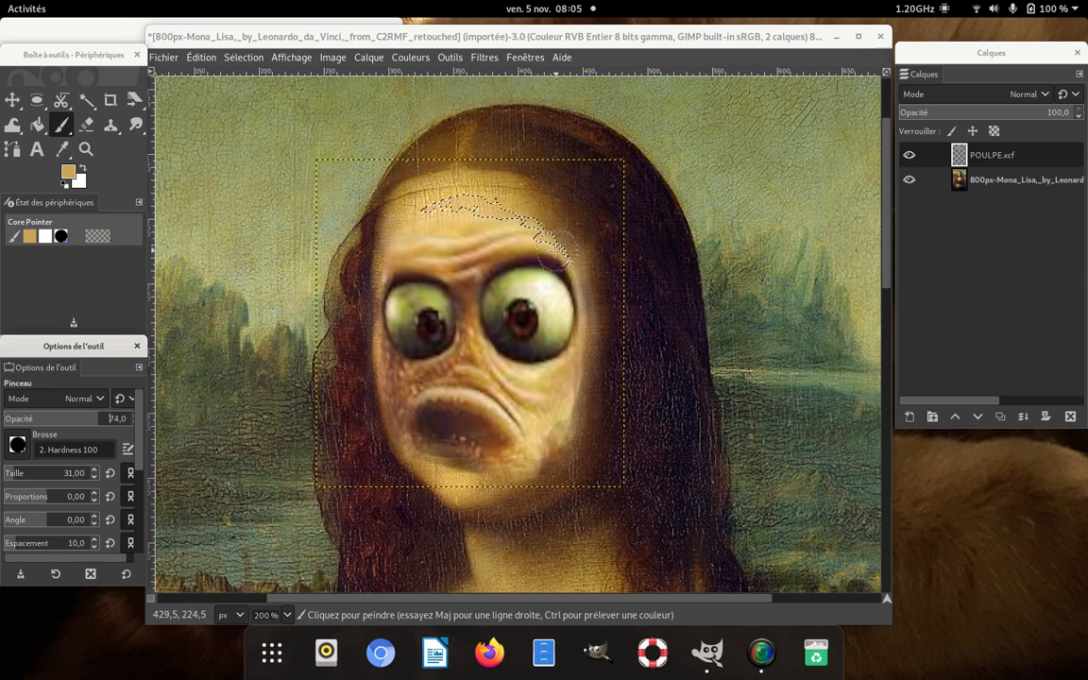
drag(561, 248, 522, 231)
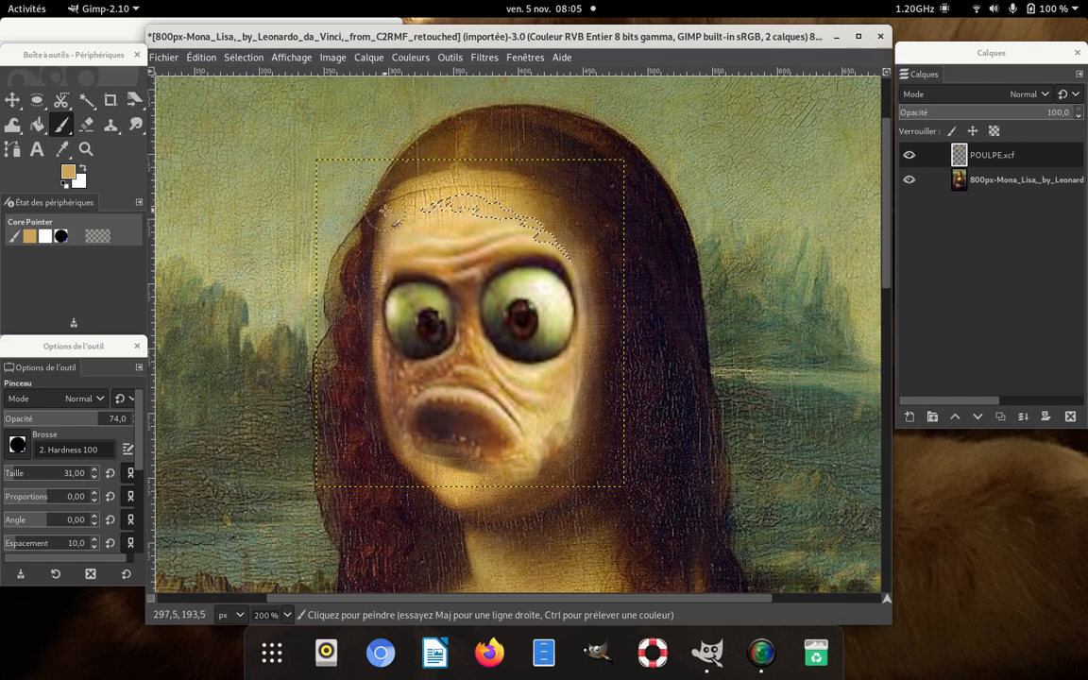
click(226, 56)
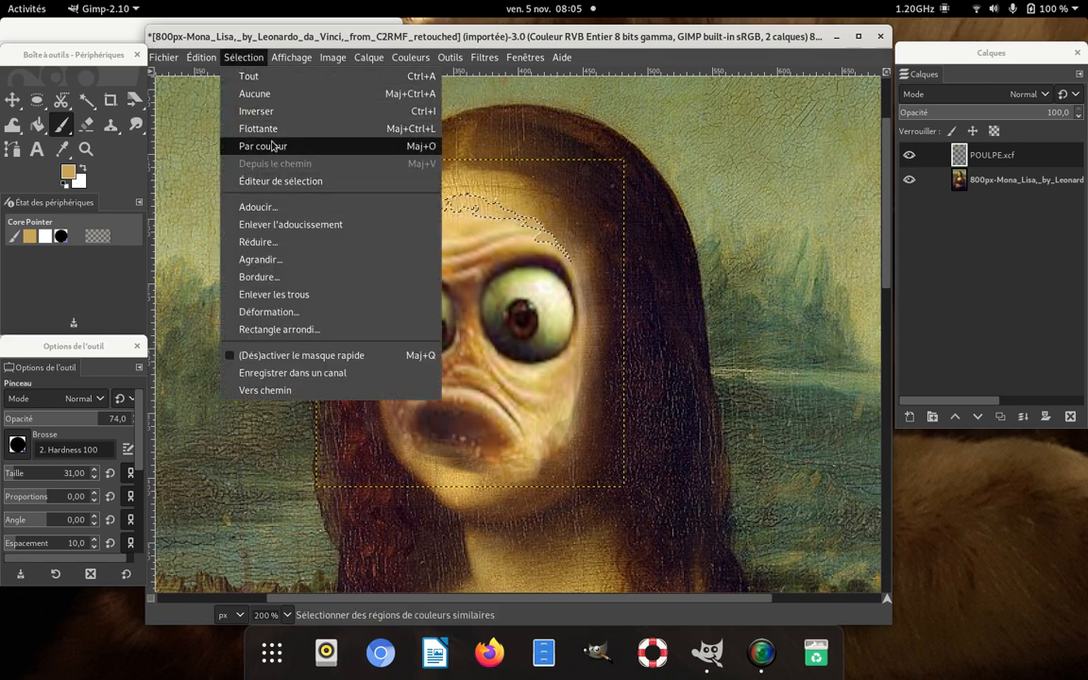
click(269, 97)
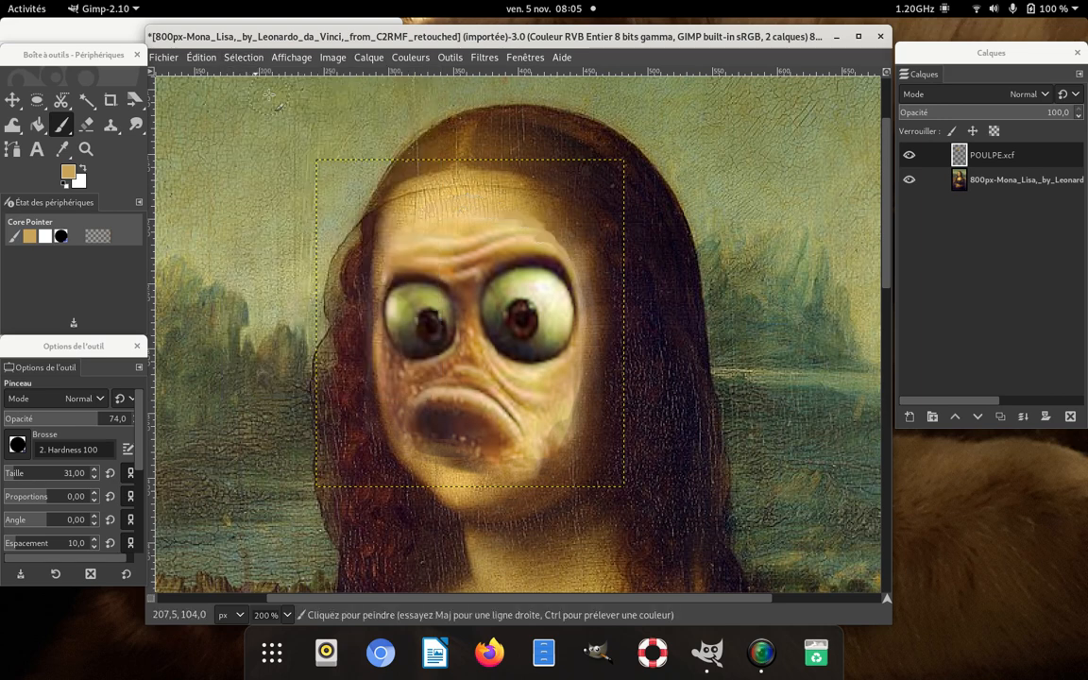
- Smudge the upper forehead edge of the POULPE face with a size 34 brush at 16.1 opacity
click(137, 125)
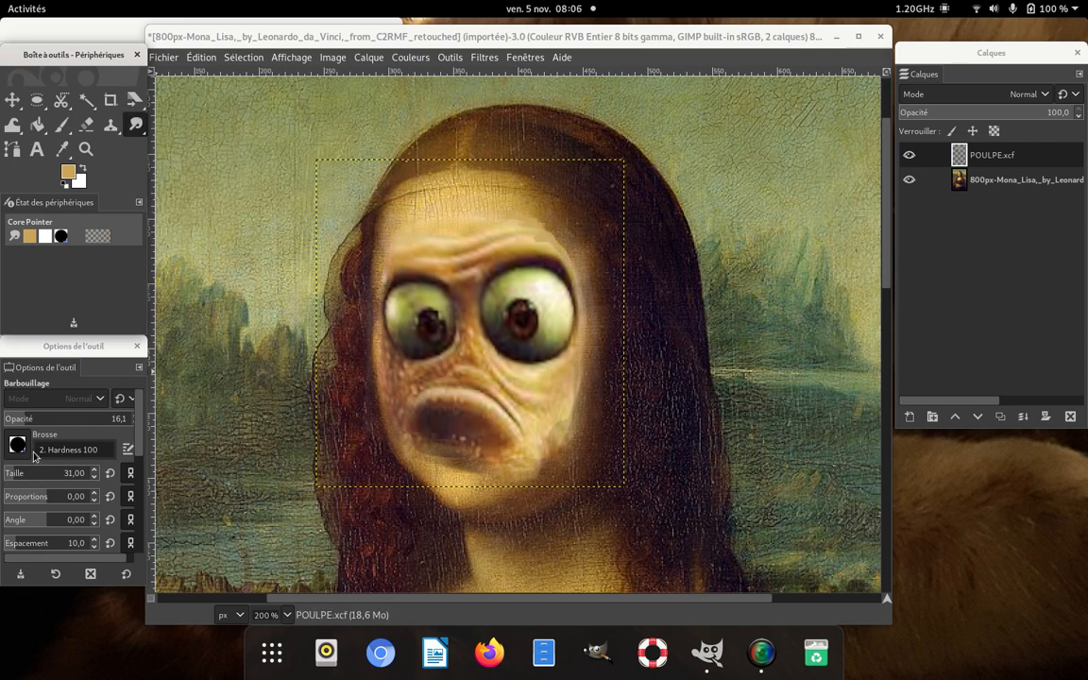
drag(16, 474, 11, 474)
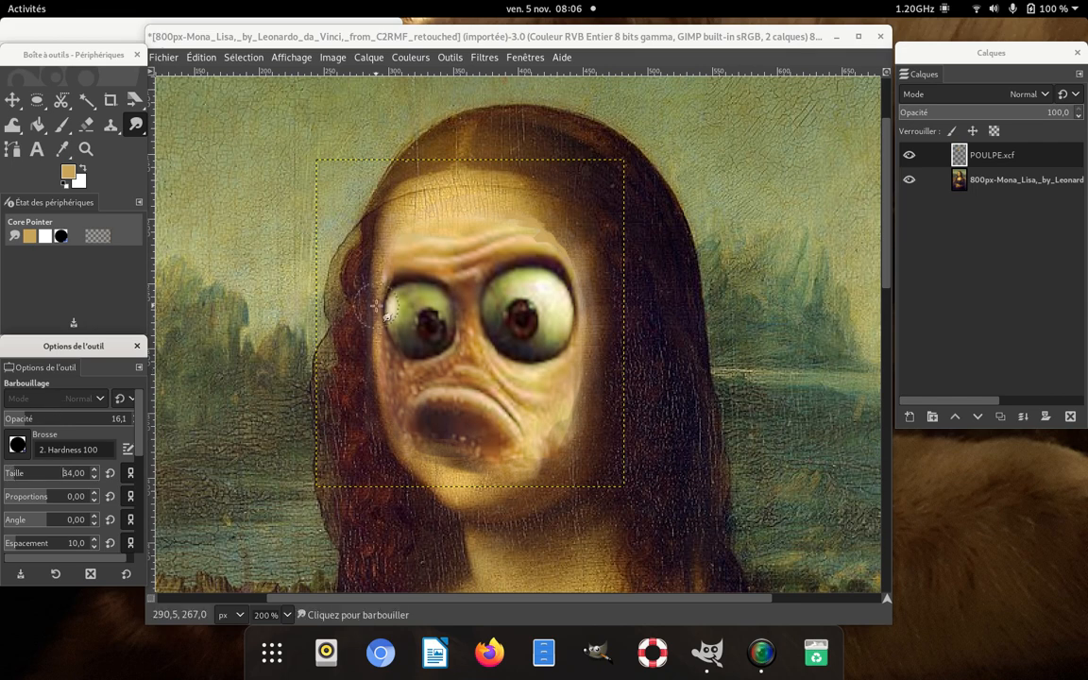
drag(556, 237, 493, 222)
mouse_move(553, 249)
mouse_down()
mouse_move(483, 238)
mouse_move(552, 232)
mouse_move(468, 224)
mouse_up()
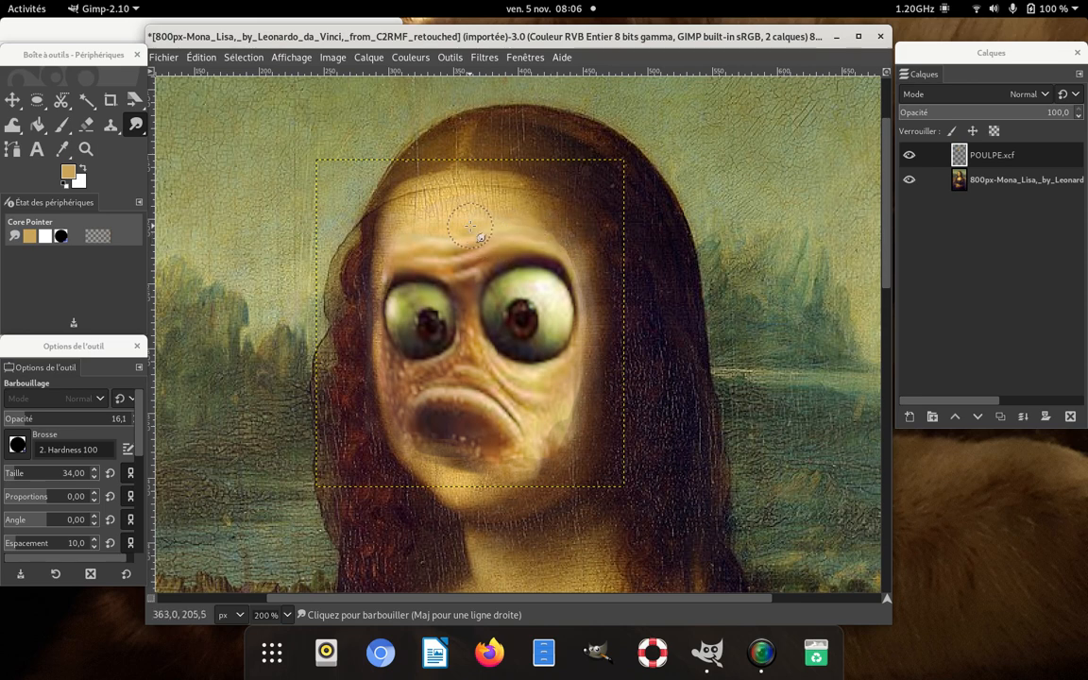
drag(557, 235, 514, 215)
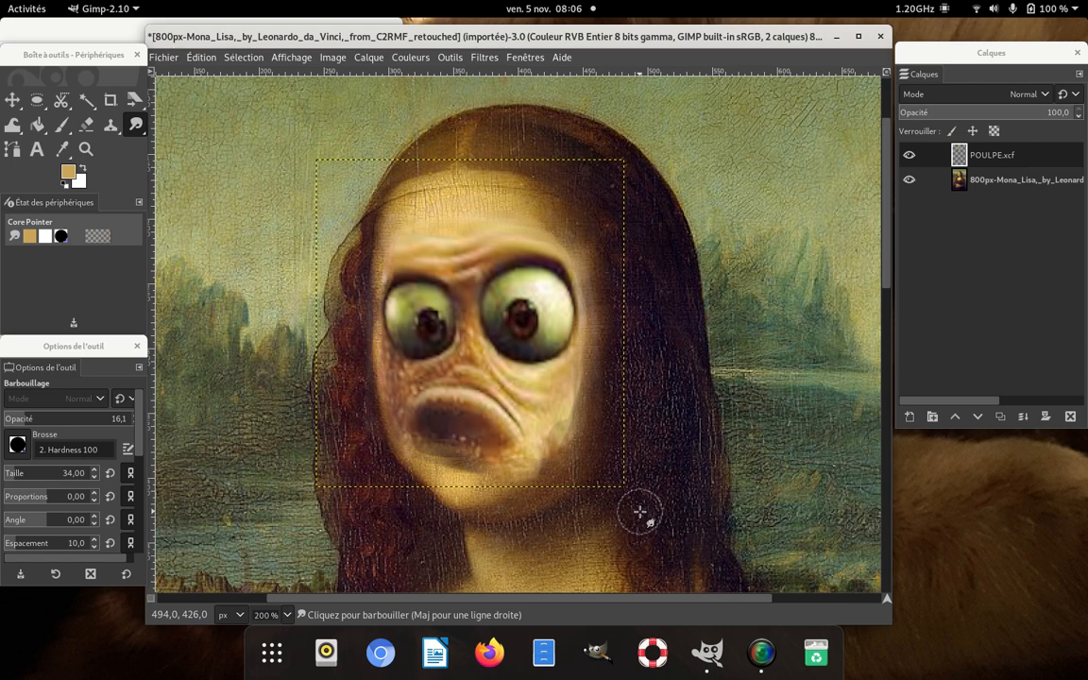
- Select the light cheek area below the POULPE's right-hand eye by contiguous colour and paint it with the skin tone at 74 opacity
key(u)
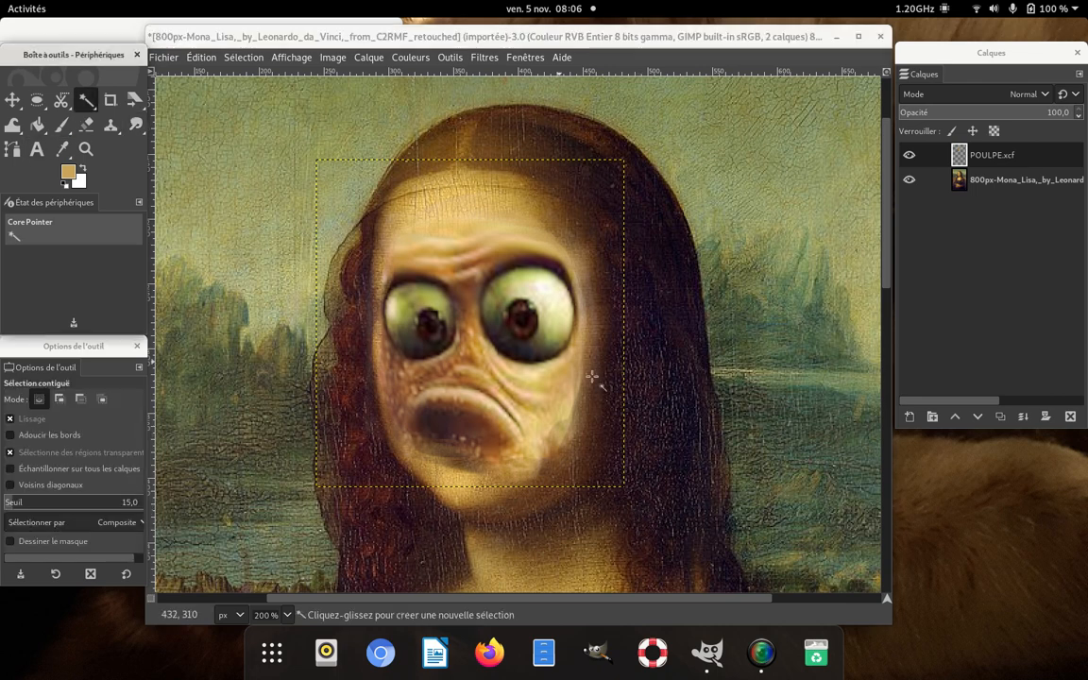
click(522, 369)
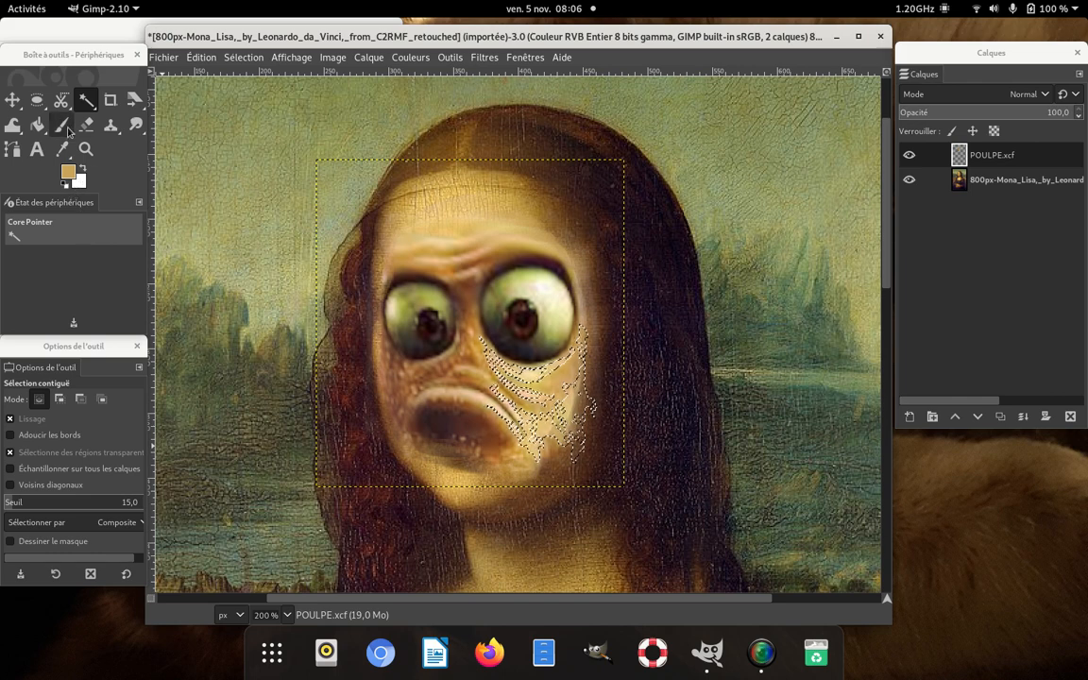
key(p)
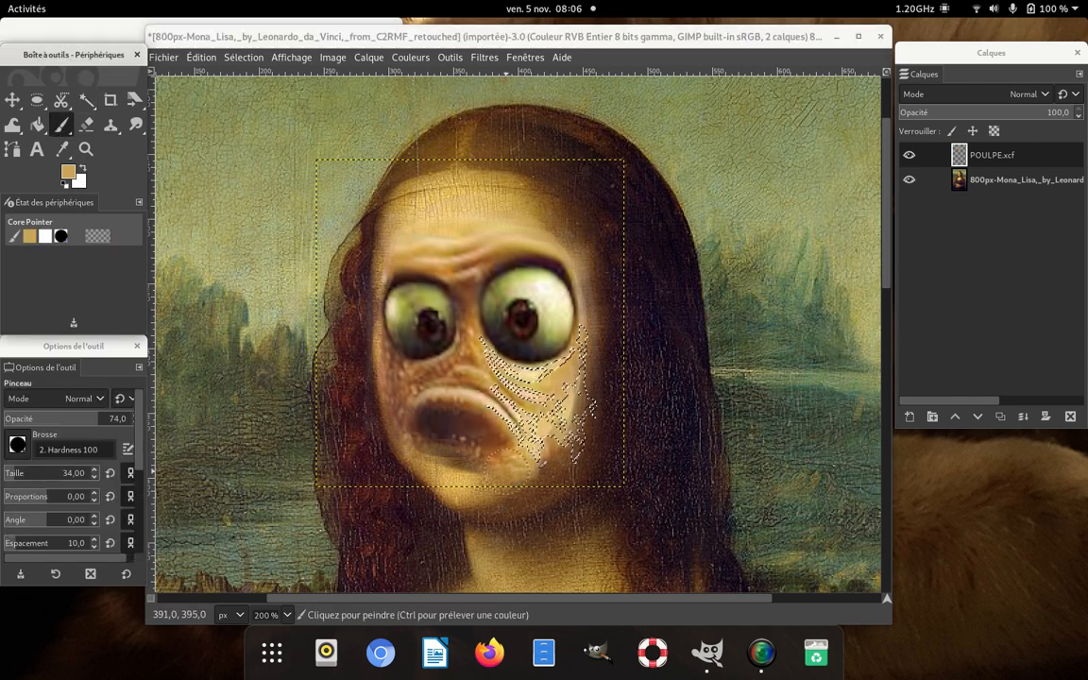
drag(585, 405, 568, 417)
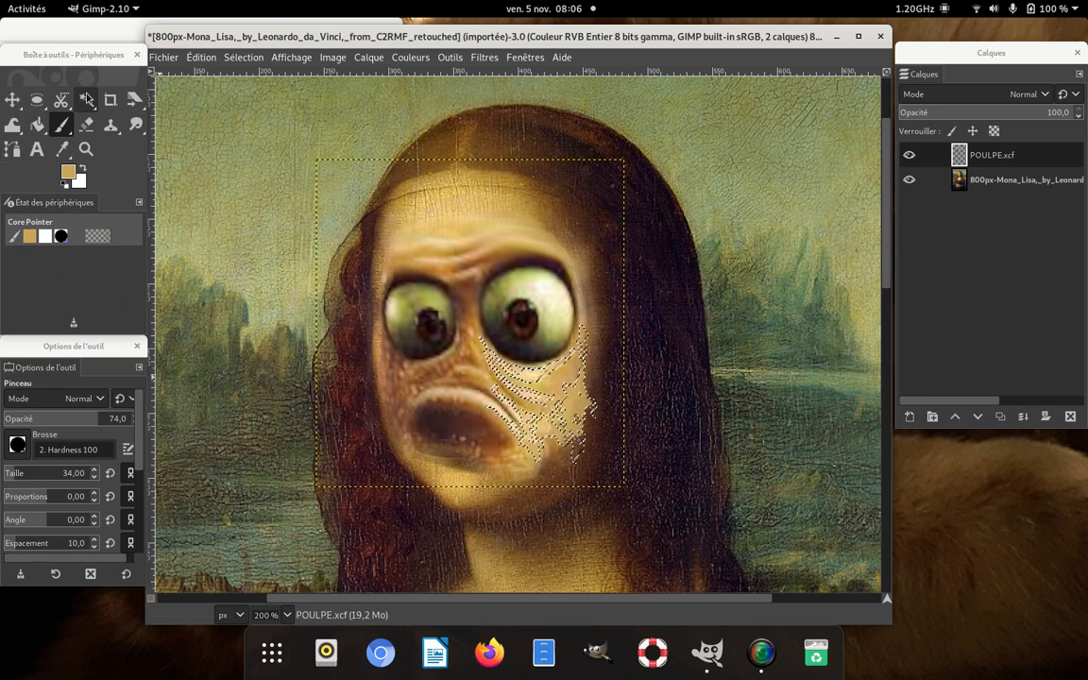
- Clear the cheek selection and smudge the POULPE face's lower right-hand cheek and jaw edge with a size 34 brush at 16.1 opacity
click(137, 124)
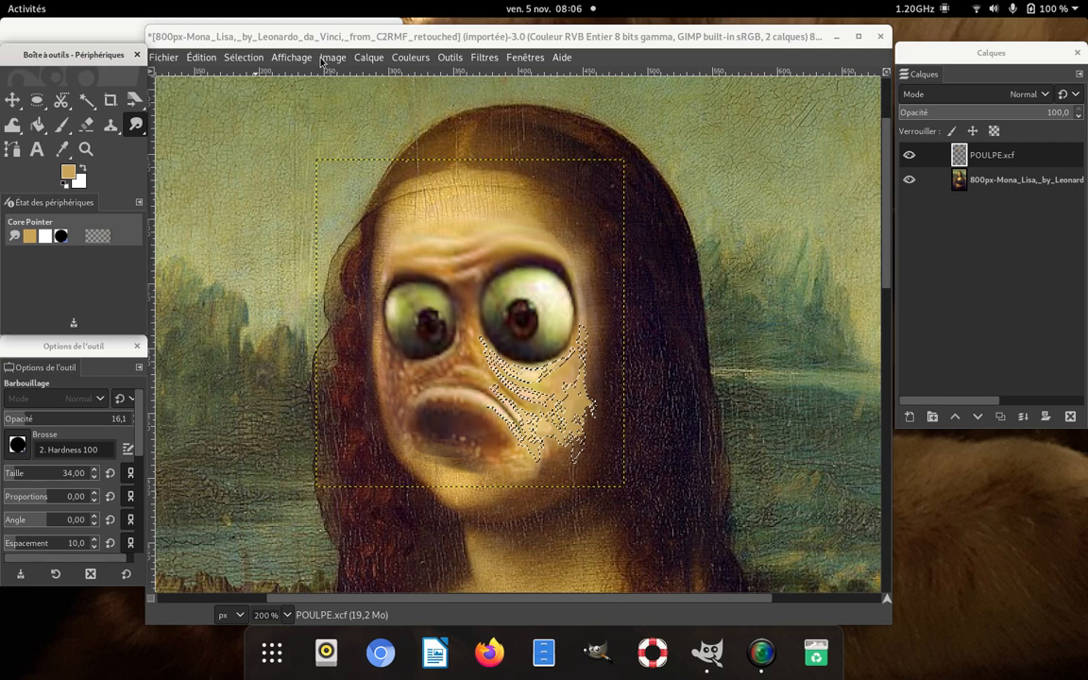
click(262, 58)
click(245, 94)
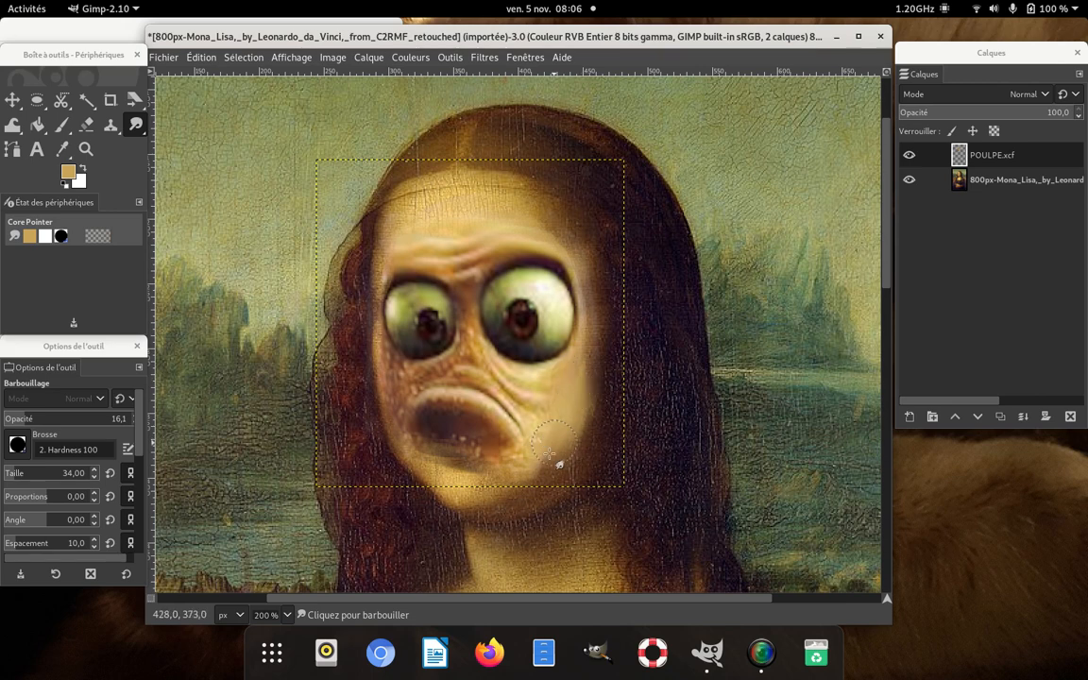
drag(524, 485, 546, 447)
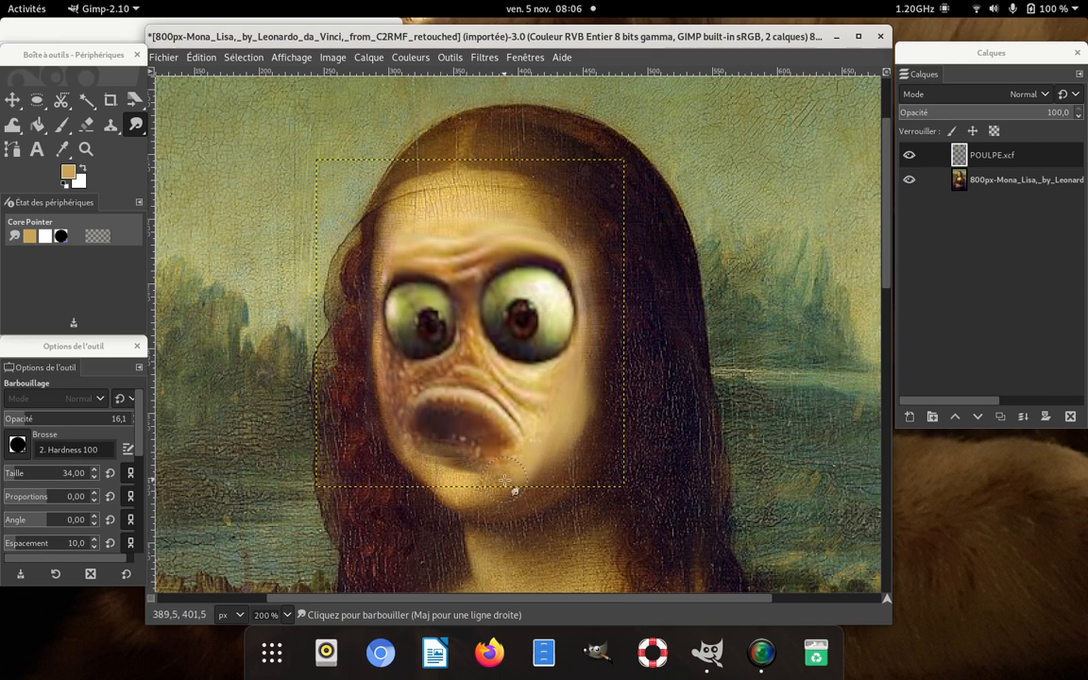
- Erase along the POULPE face's left-hand edge at 14.8 opacity and move the layer slightly up and to the left
click(86, 124)
click(367, 279)
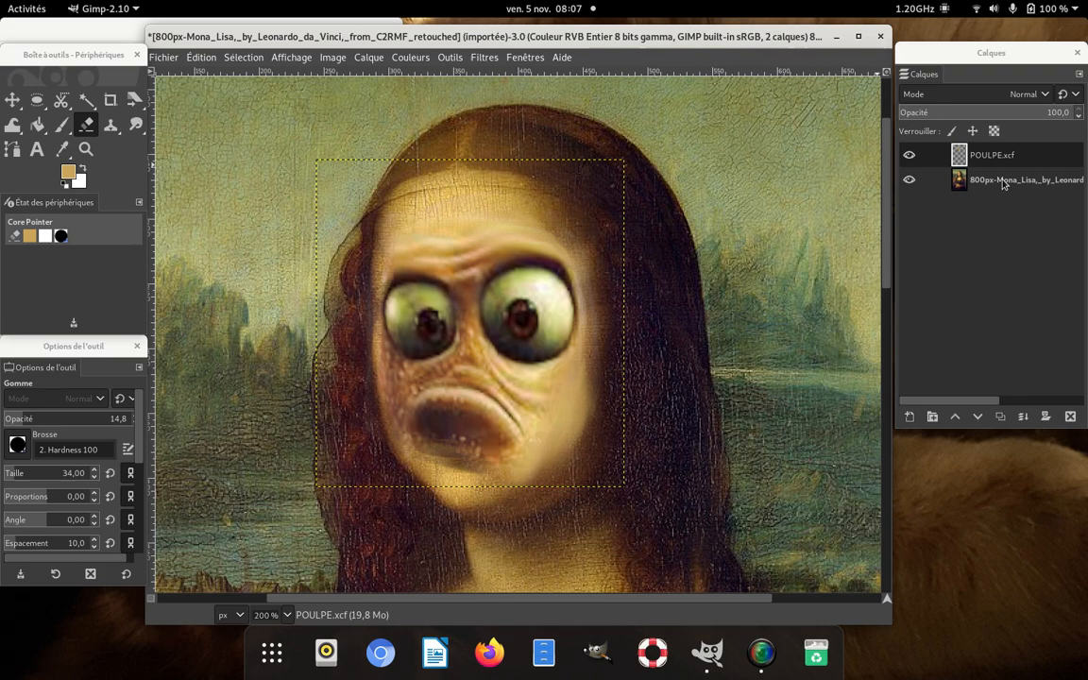
click(12, 99)
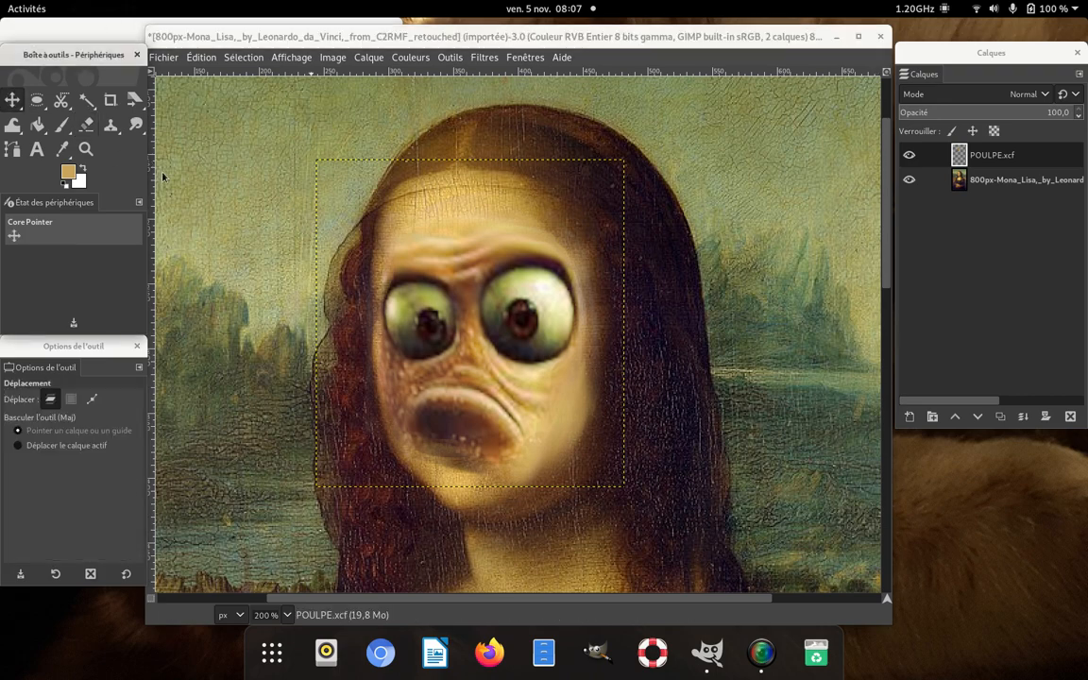
mouse_move(491, 300)
mouse_down()
mouse_move(293, 302)
mouse_move(516, 295)
mouse_move(489, 307)
mouse_move(485, 292)
mouse_up()
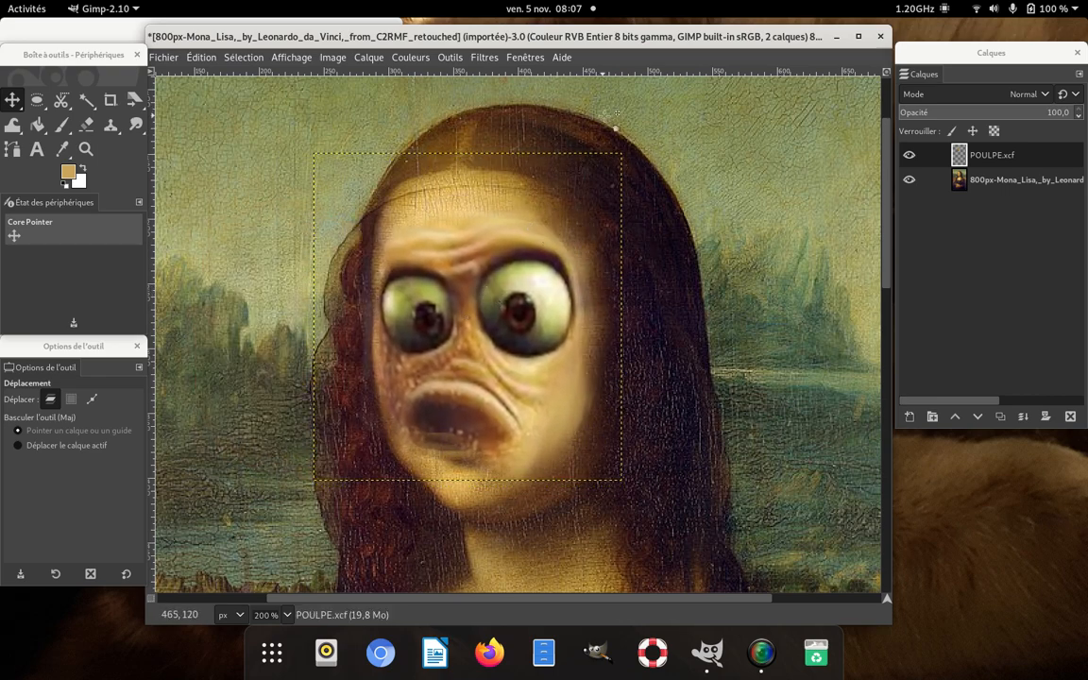
- Merge the POULPE layer down into the Mona Lisa layer and smudge the mouth's lower edge and the forehead at 16.1 opacity
right_click(995, 161)
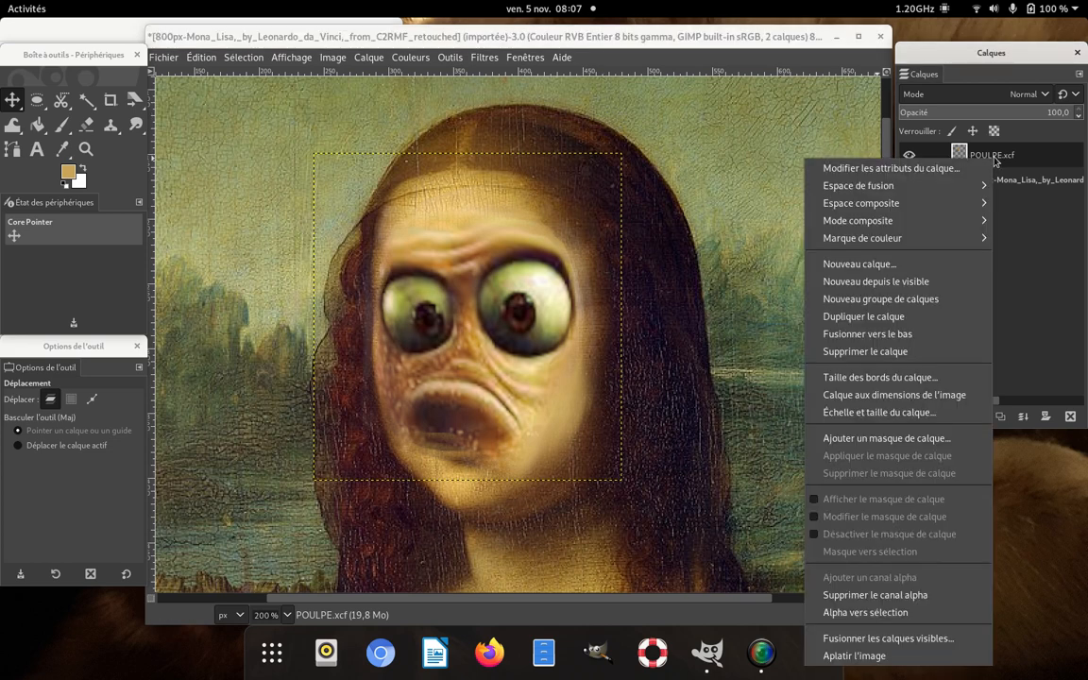
click(925, 334)
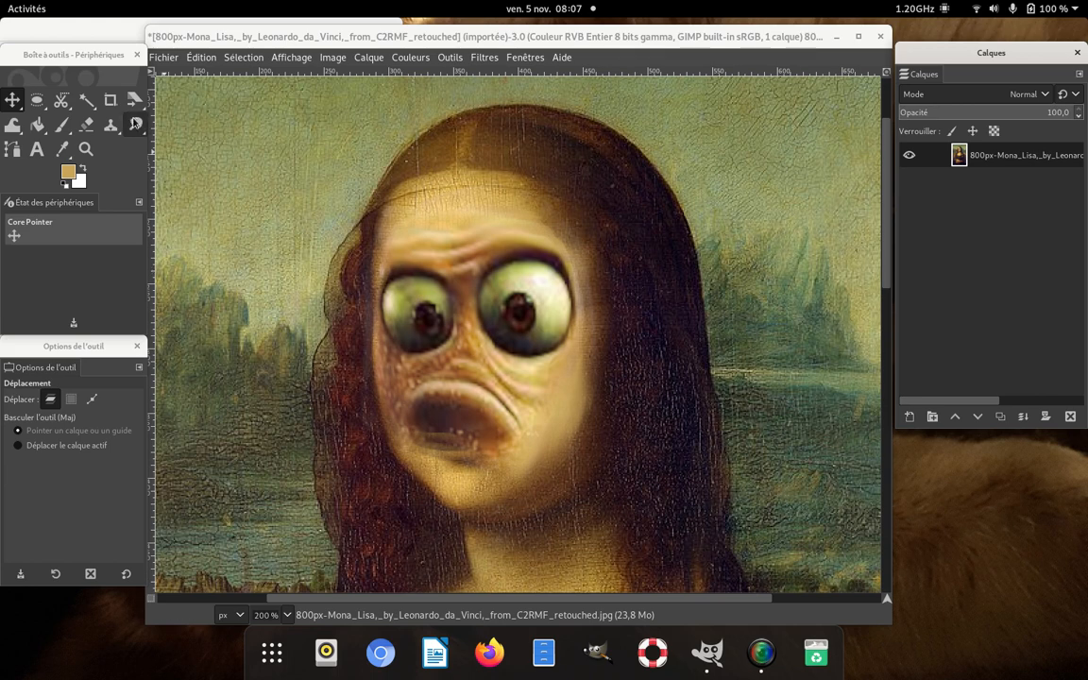
click(135, 124)
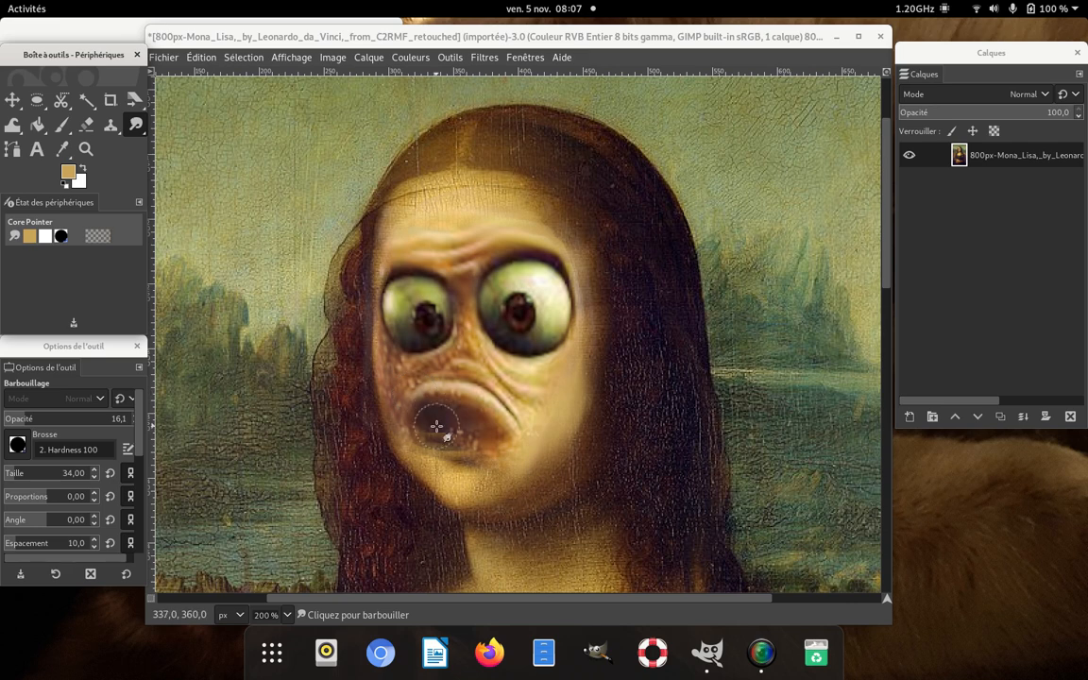
drag(437, 429, 446, 456)
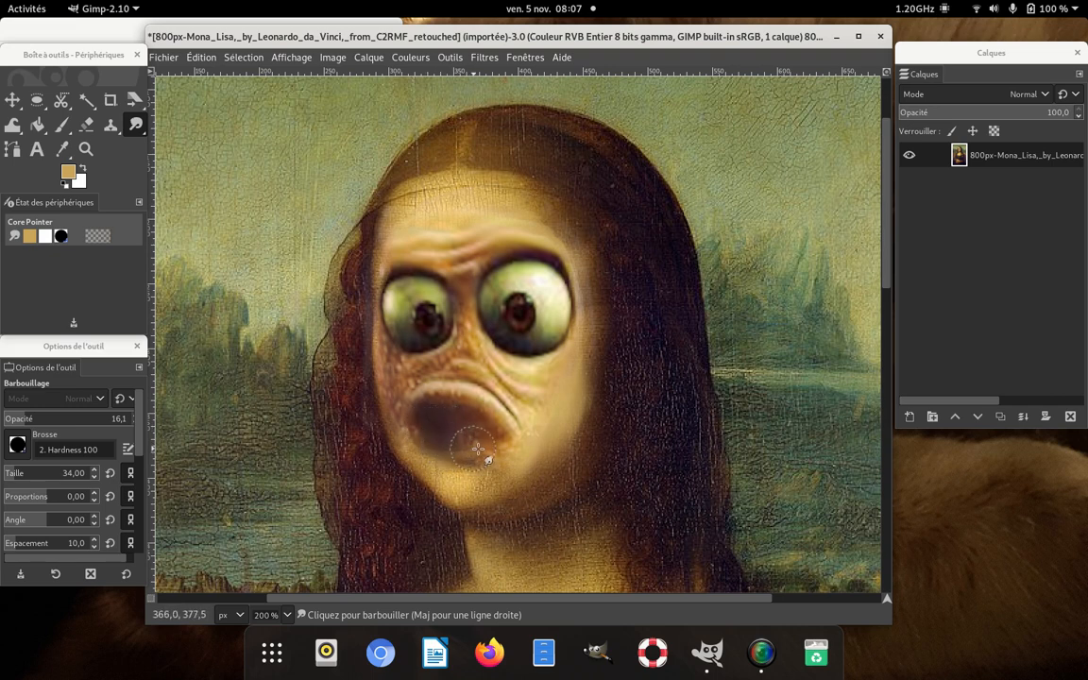
mouse_move(450, 439)
mouse_down()
mouse_move(467, 456)
mouse_move(450, 457)
mouse_up()
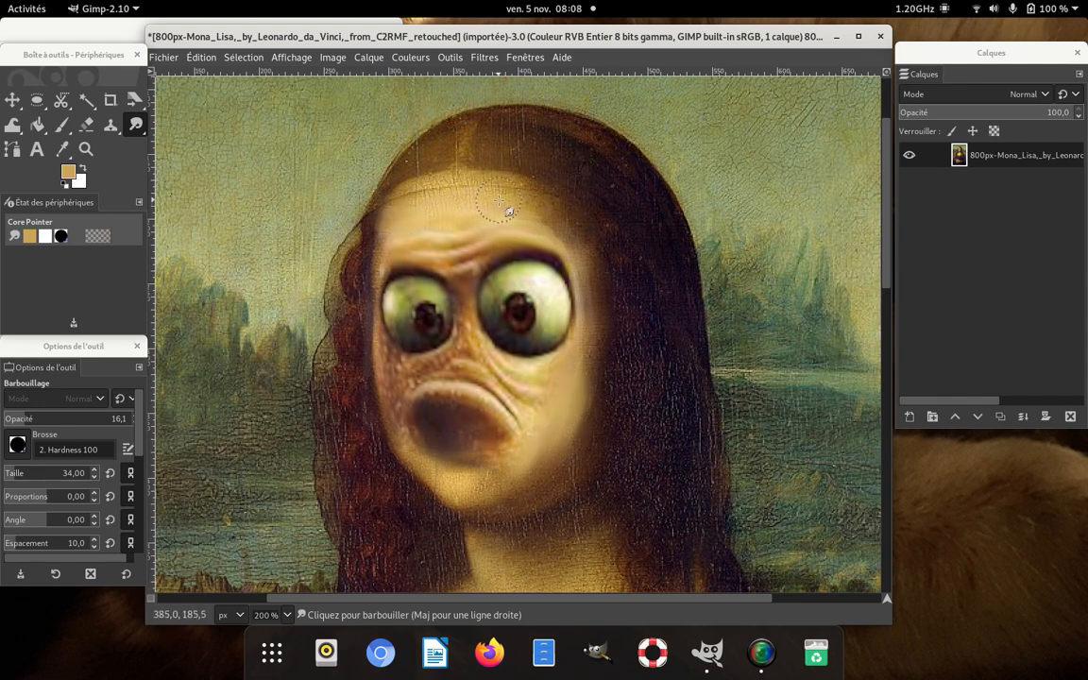
- Save the montage as 800px-Mona_Lisa,_by_Leonardo_da_Vinci,_from_C2RMF_retouched.xcf in the MOI MONA folder
click(291, 615)
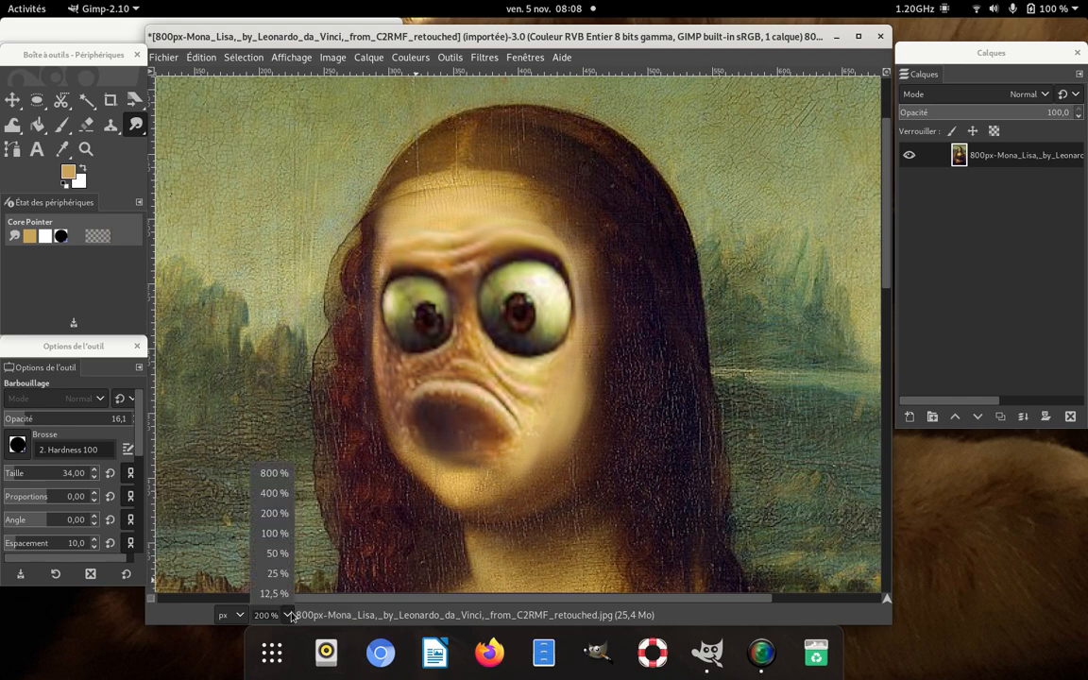
click(276, 554)
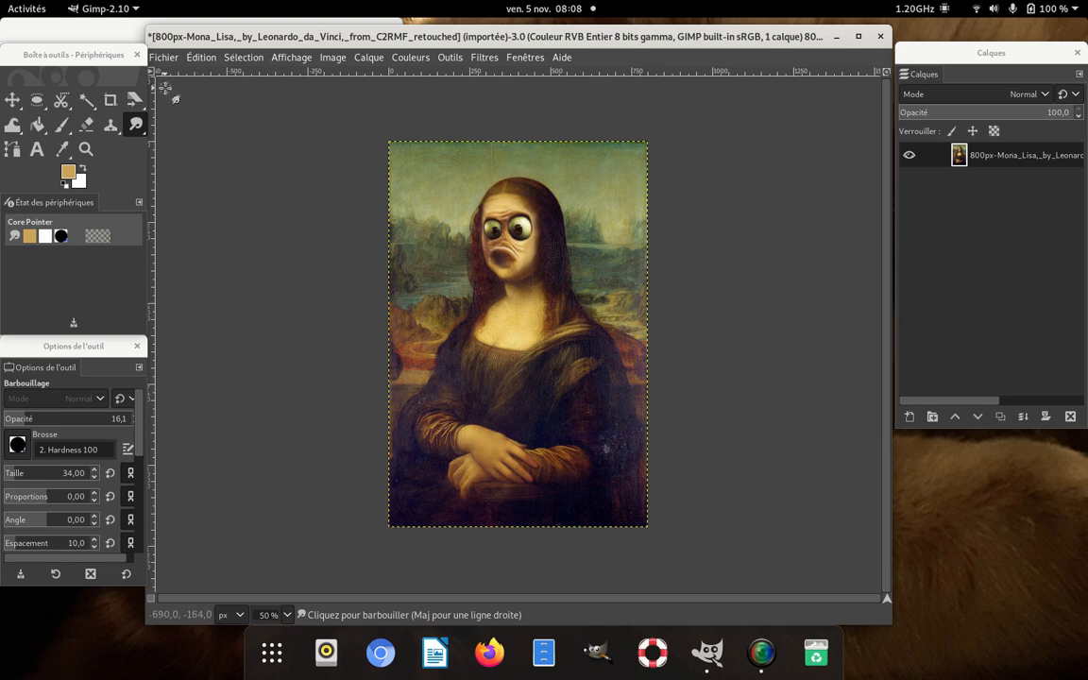
click(161, 58)
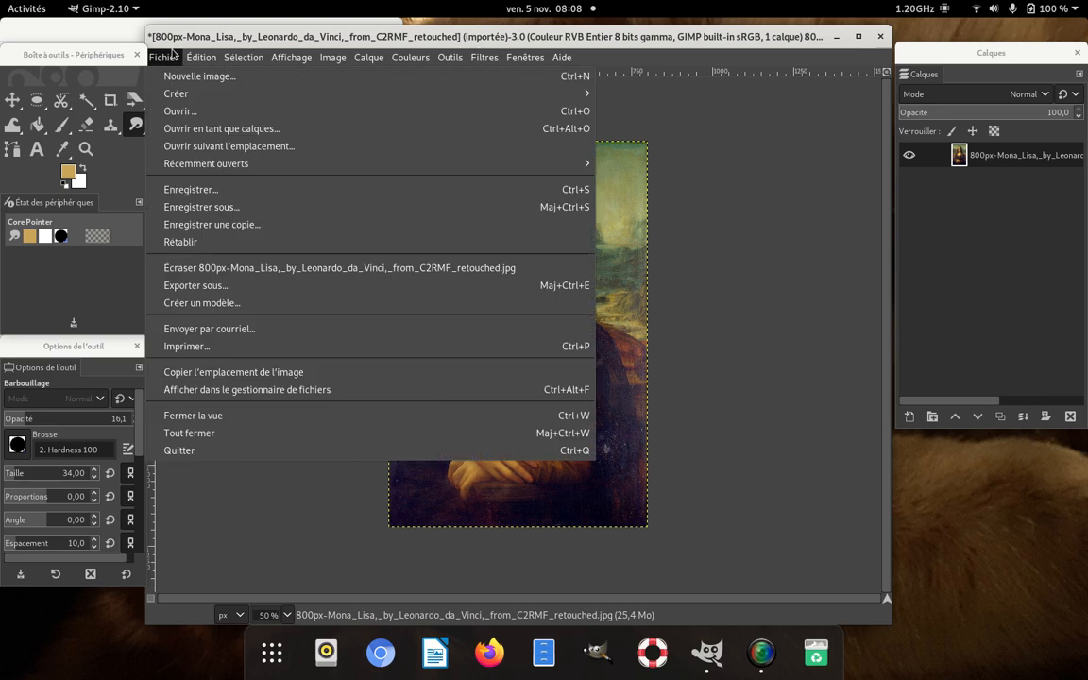
click(202, 190)
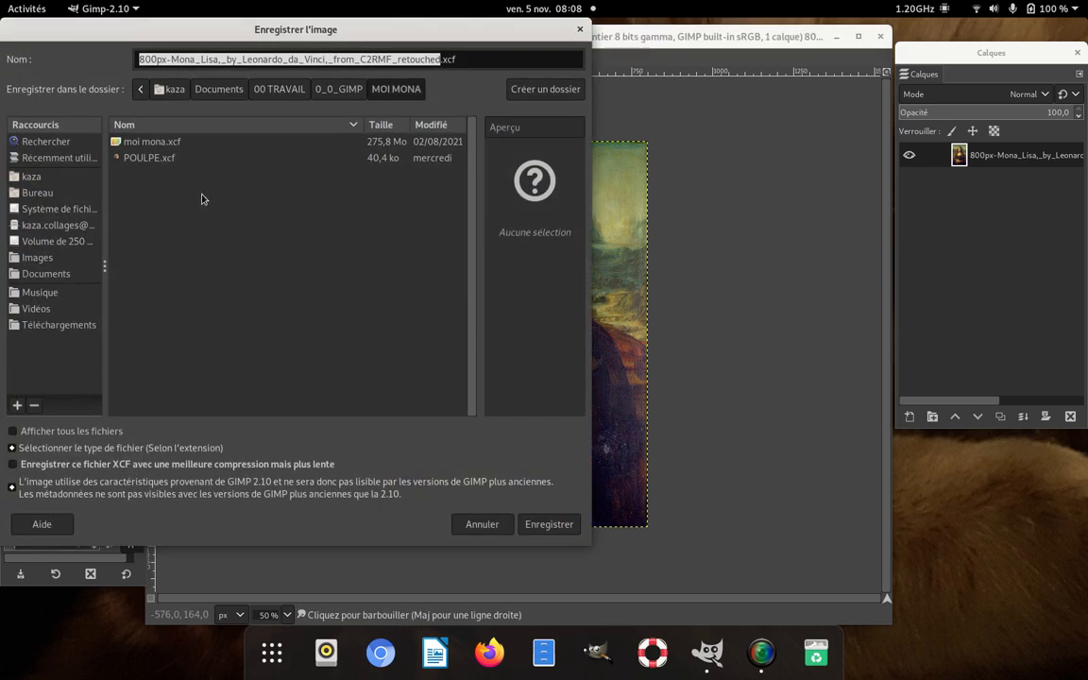
click(550, 525)
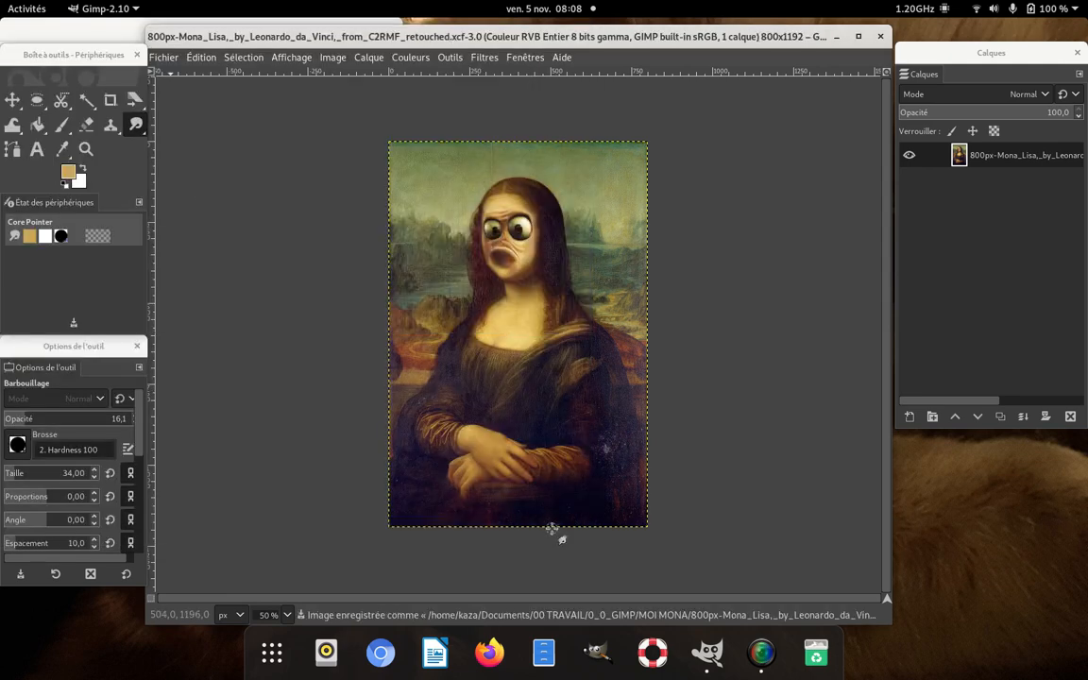